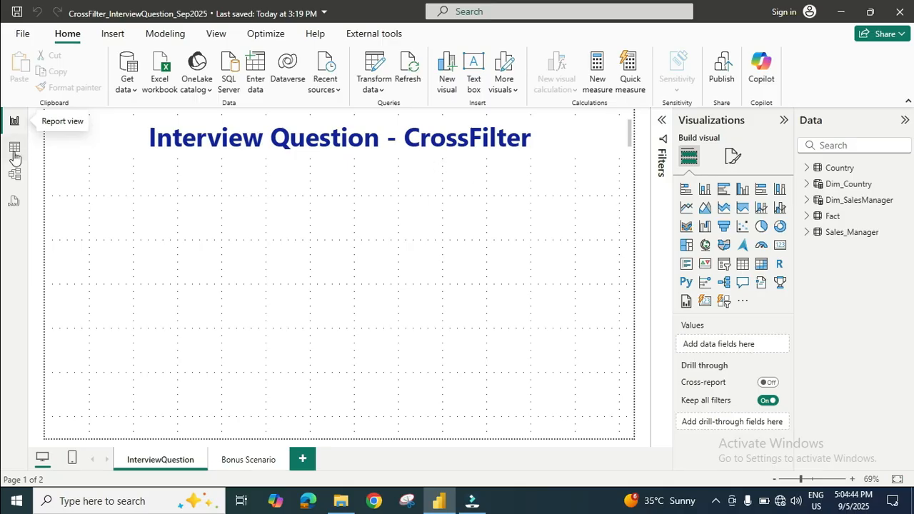
# - Review the model's tables, and add a table visual with Country from Dim_Country and Price (Rs.) from Fact to the InterviewQuestion page
pyautogui.click(15, 175)
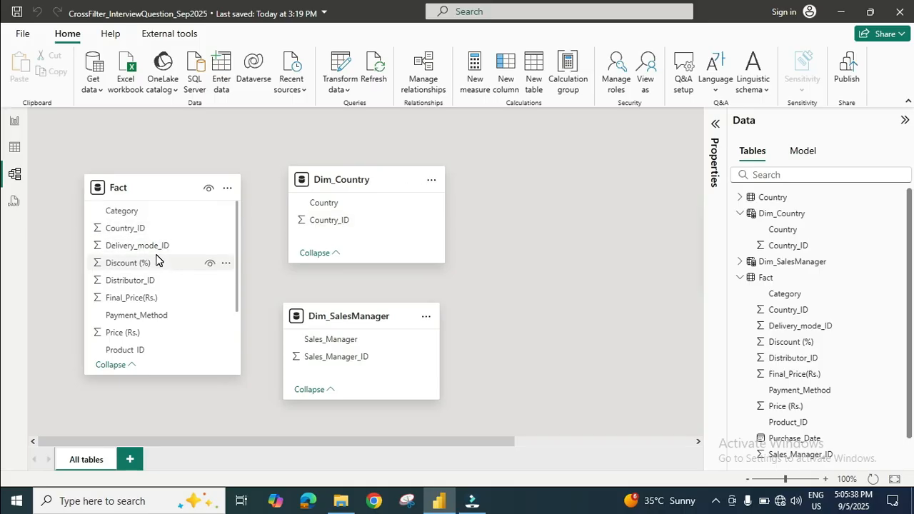
pyautogui.click(16, 123)
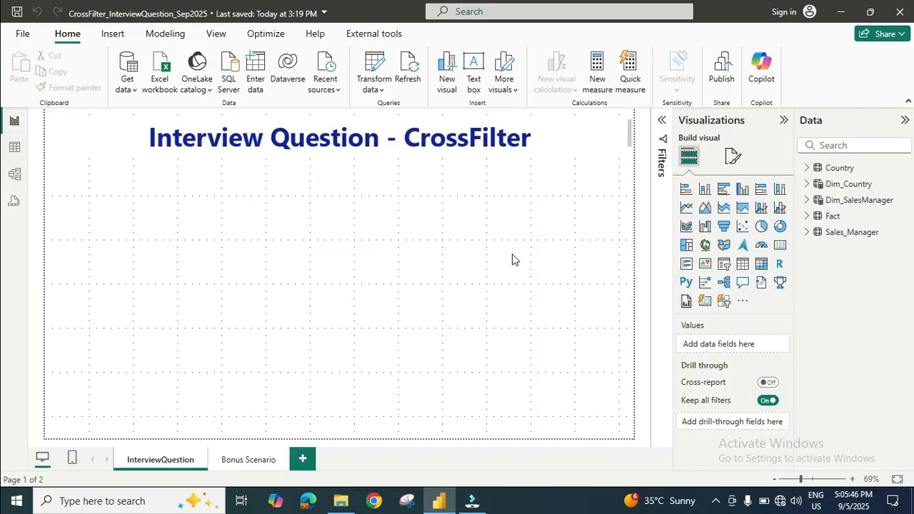
pyautogui.click(745, 266)
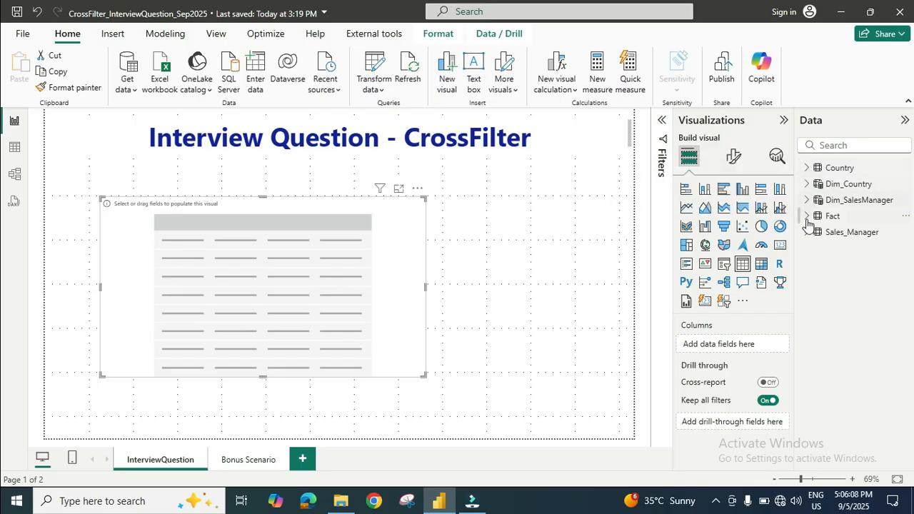
pyautogui.click(807, 183)
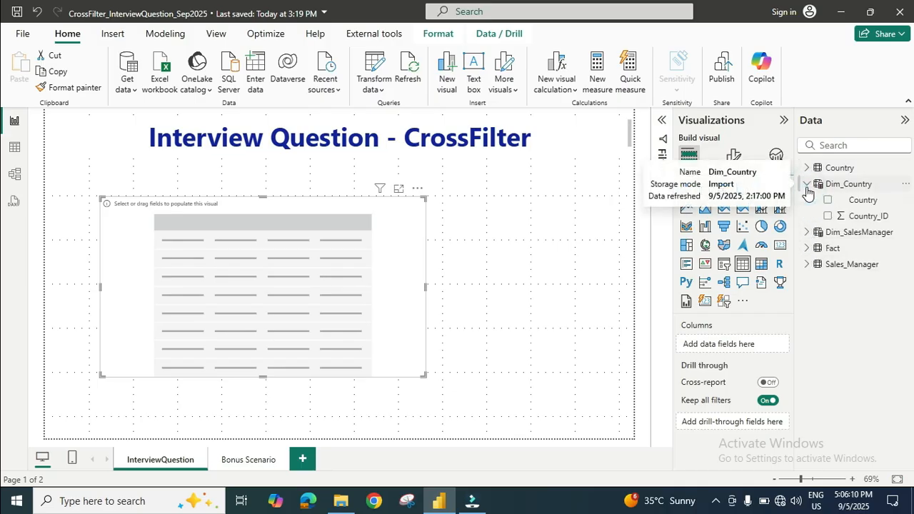
pyautogui.click(828, 201)
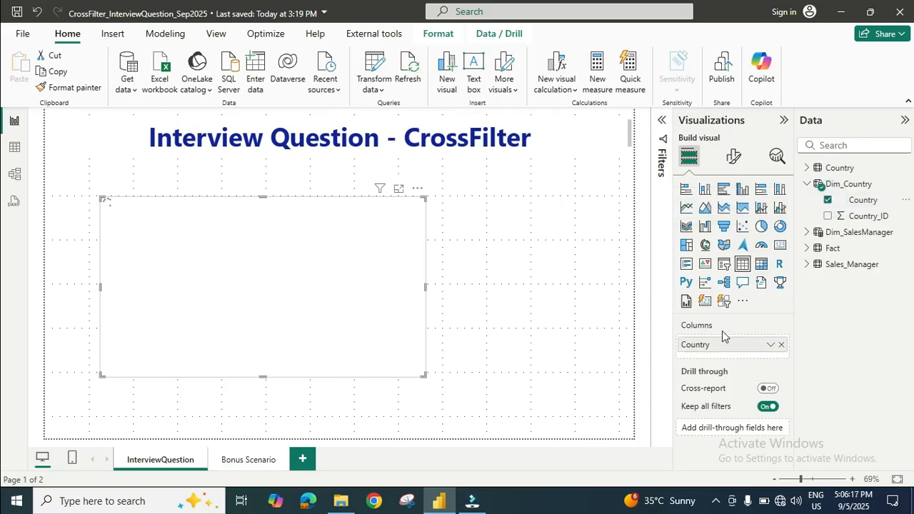
pyautogui.click(807, 249)
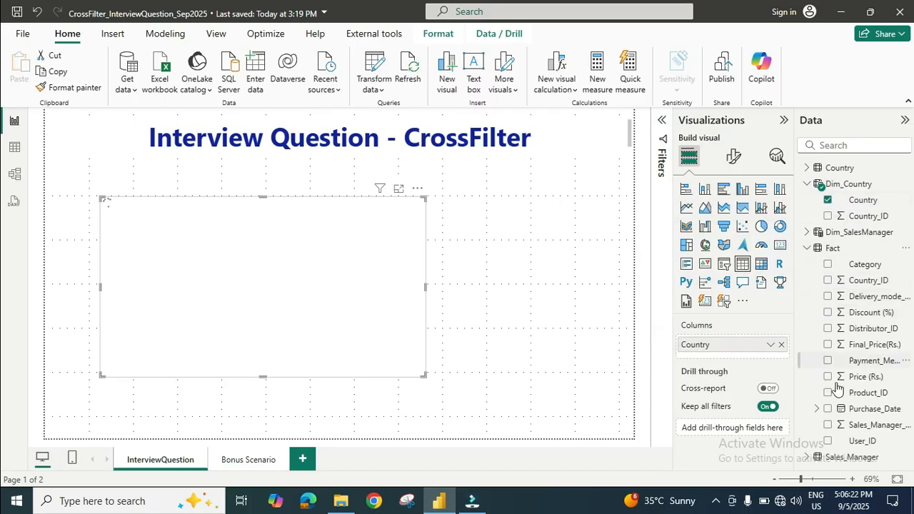
pyautogui.moveTo(816, 376); pyautogui.dragTo(761, 364)
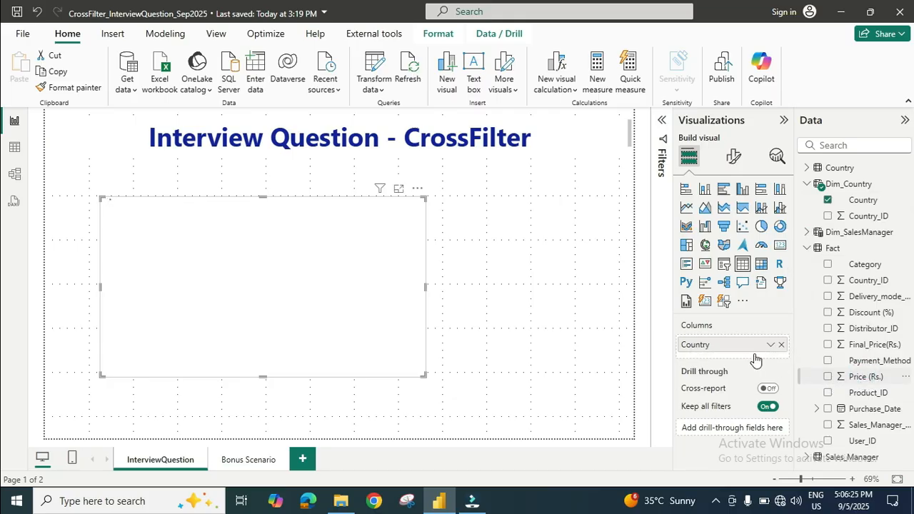
pyautogui.click(733, 156)
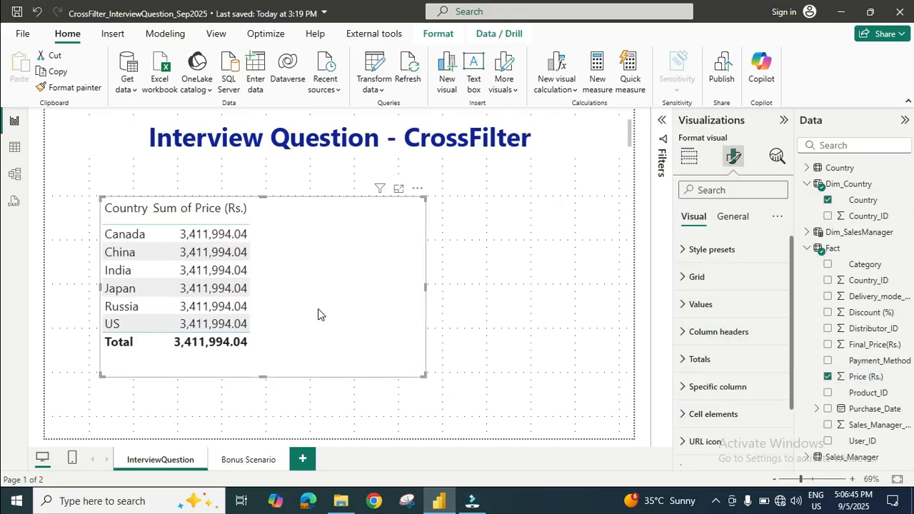
pyautogui.click(687, 158)
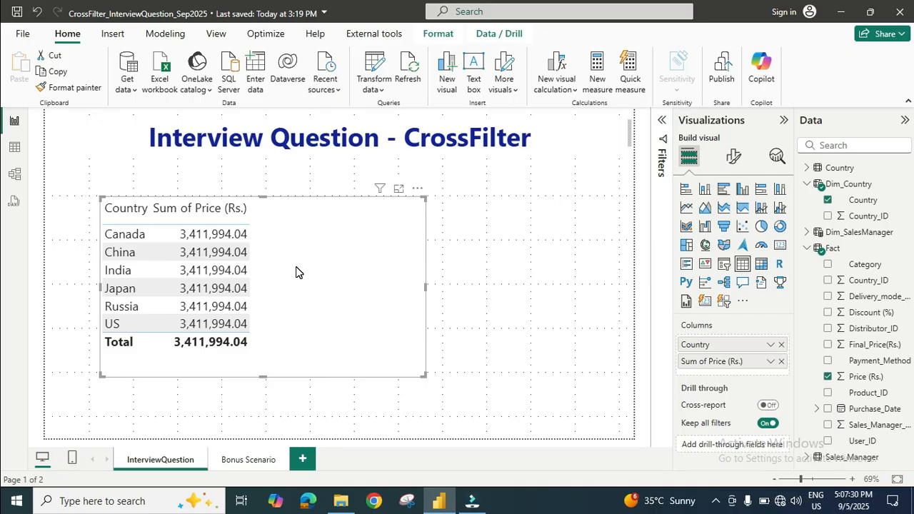
# - Create an active one-to-many relationship from Dim_Country to Fact on Country_ID with Single cross-filter direction
pyautogui.click(14, 176)
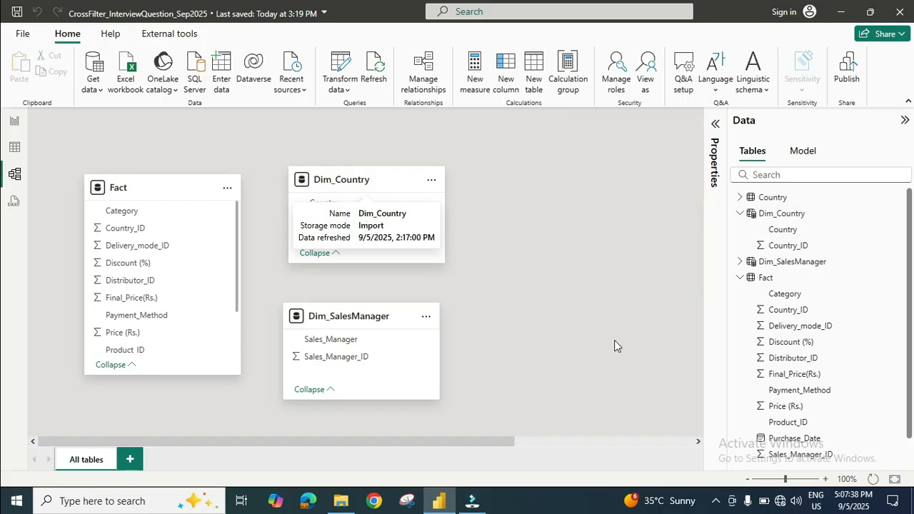
pyautogui.click(361, 222)
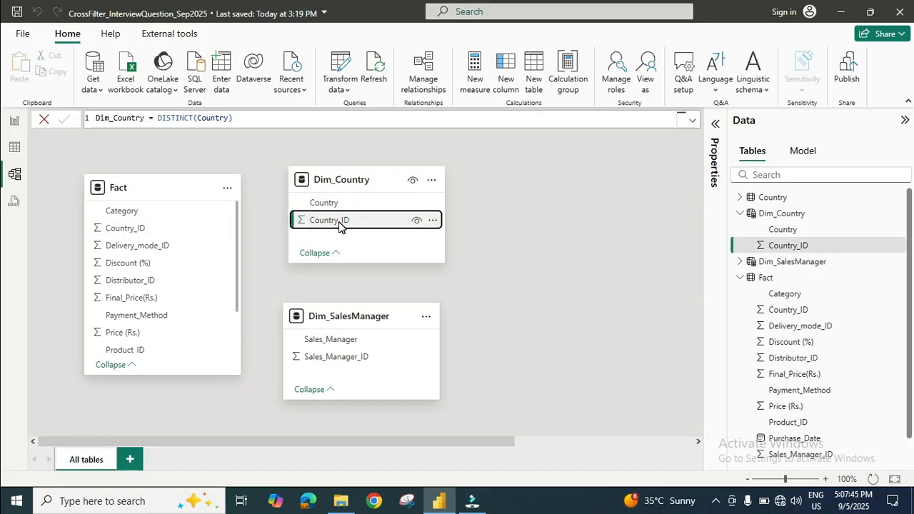
pyautogui.moveTo(349, 225); pyautogui.dragTo(169, 236)
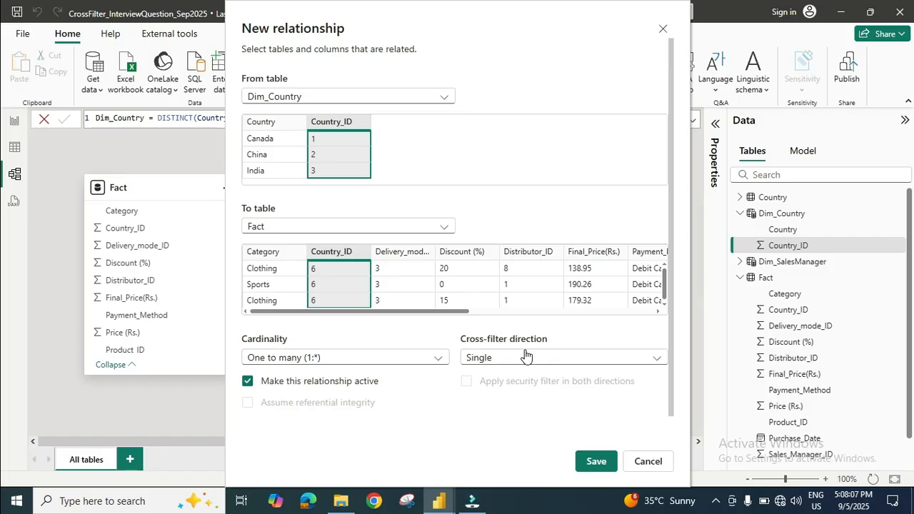
pyautogui.click(594, 461)
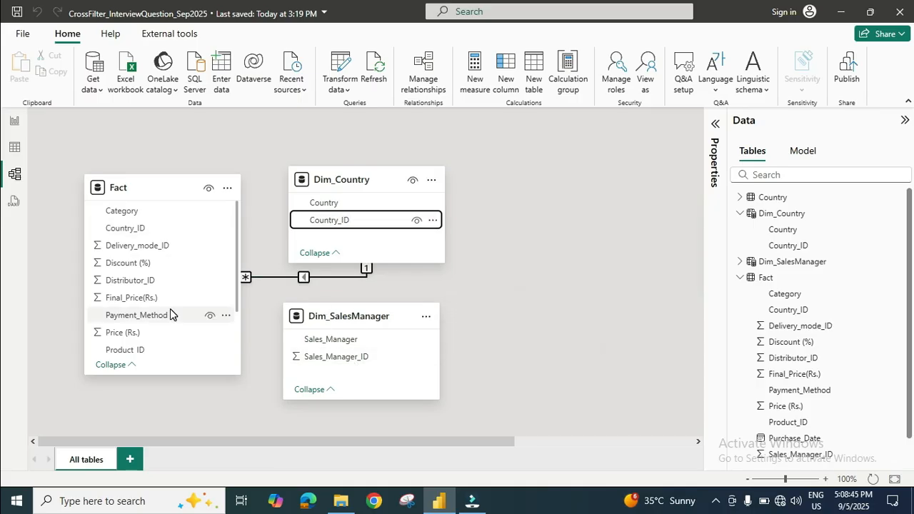
# - Create an active one-to-many relationship from Dim_SalesManager to Fact on Sales_Manager_ID with Single cross-filter direction
pyautogui.scroll(-1, 207, 296)
pyautogui.scroll(-1, 207, 296)
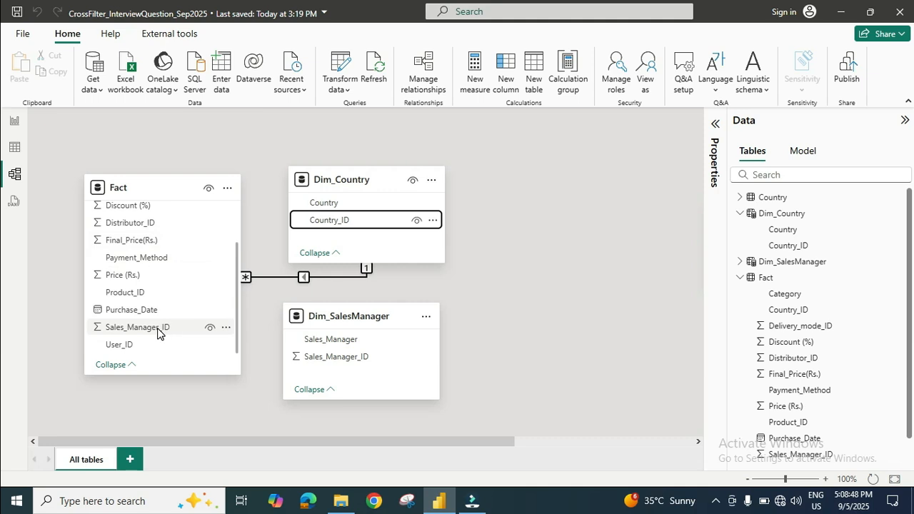
pyautogui.click(357, 360)
pyautogui.moveTo(357, 359); pyautogui.dragTo(173, 332)
pyautogui.scroll(-1, 147, 237)
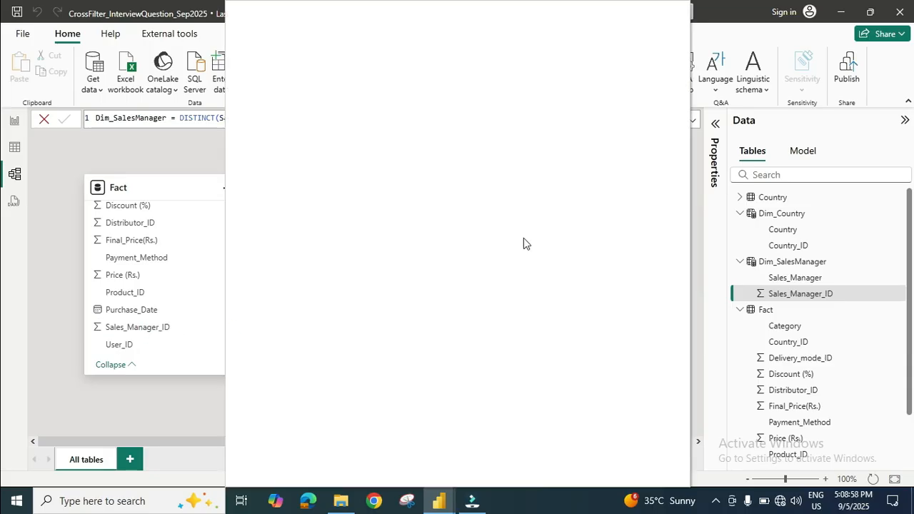
pyautogui.click(599, 462)
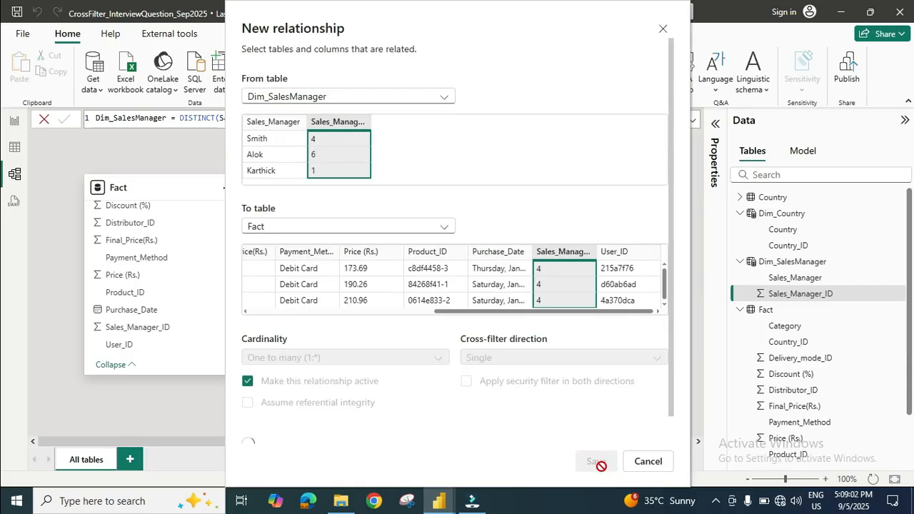
pyautogui.click(488, 292)
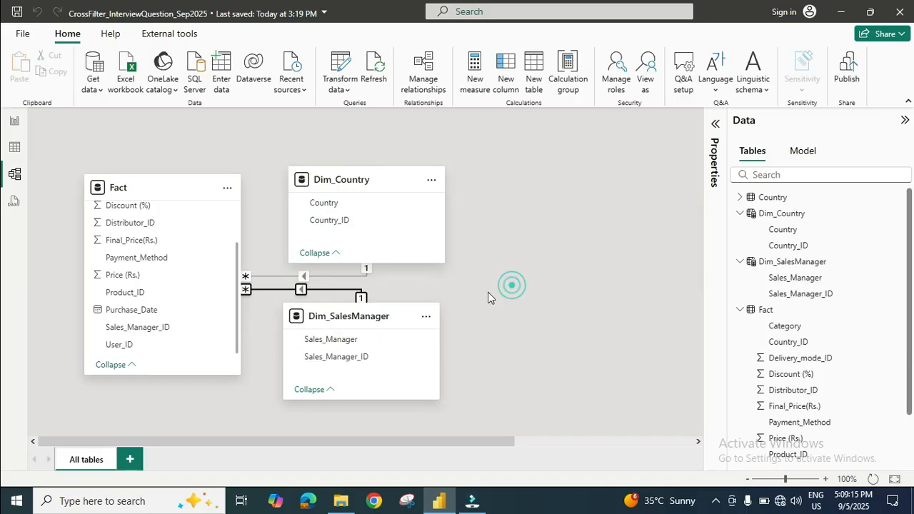
# - Examine the price sums per country in the report's table visual and compare them with the relationships in the model
pyautogui.click(14, 120)
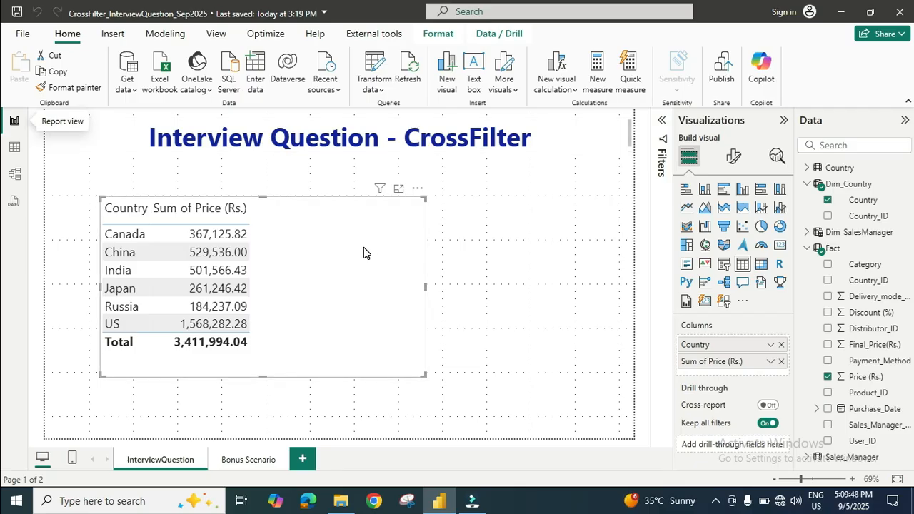
pyautogui.click(14, 147)
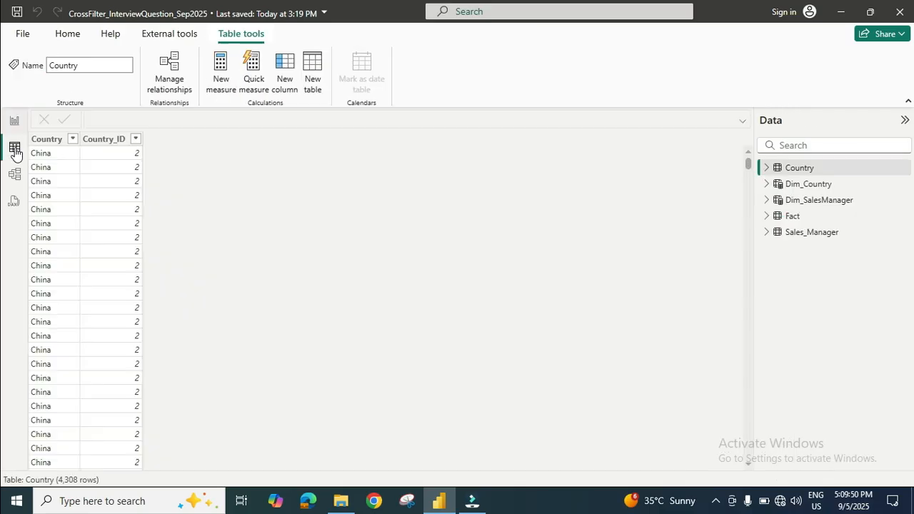
pyautogui.click(22, 179)
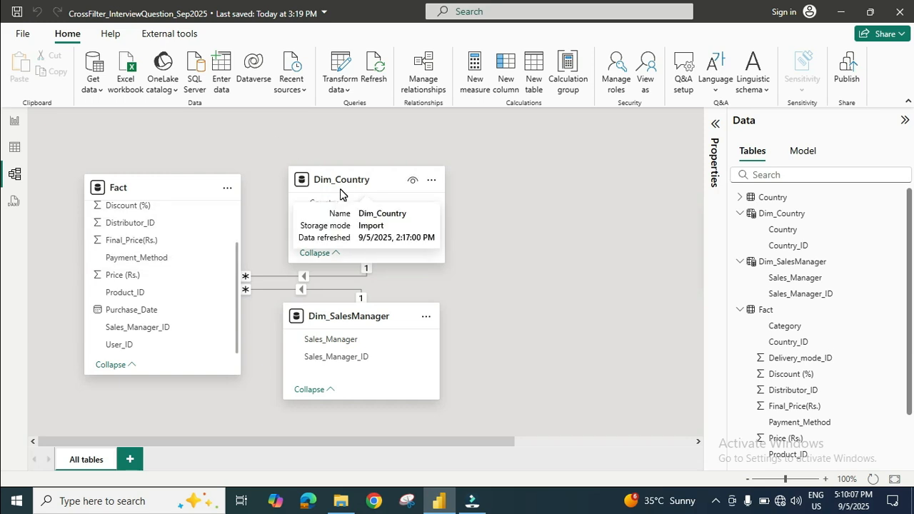
pyautogui.click(12, 123)
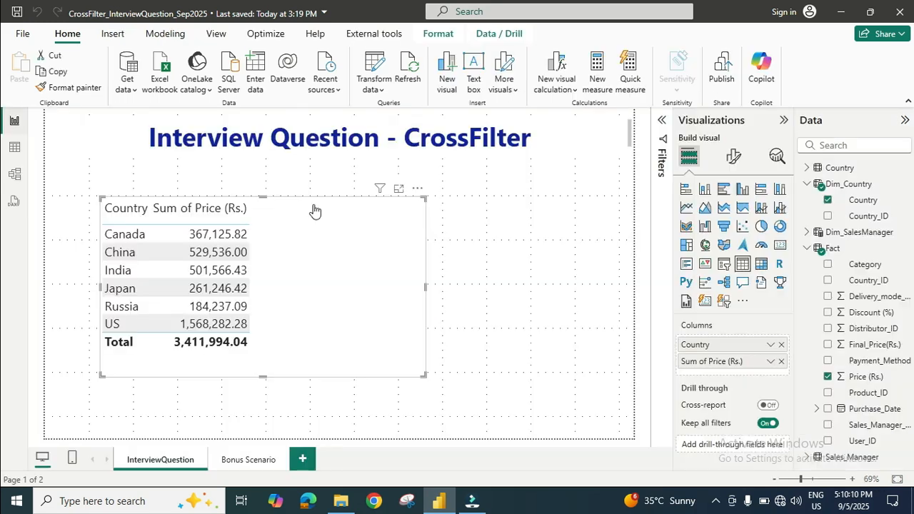
# - Replace the table visual's fields with Purchase_Date from Fact, keeping only the Year, Month and Day levels
pyautogui.click(781, 345)
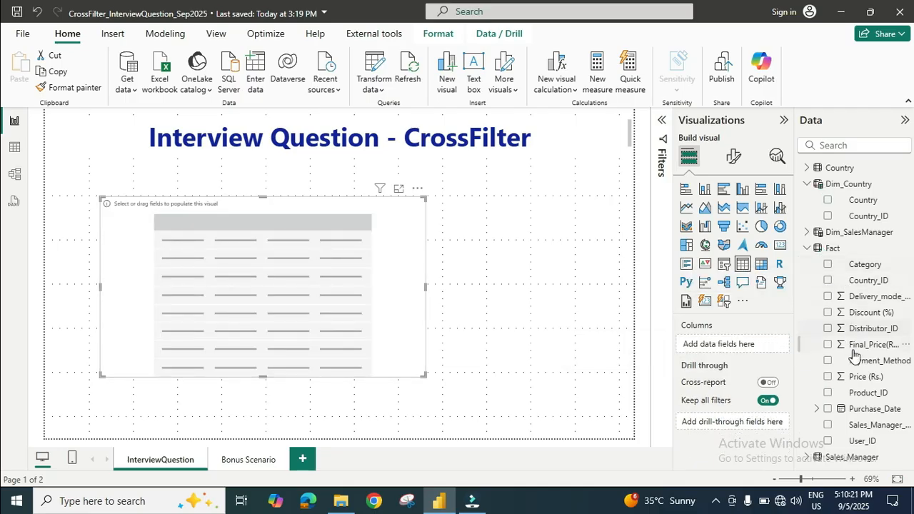
pyautogui.click(827, 410)
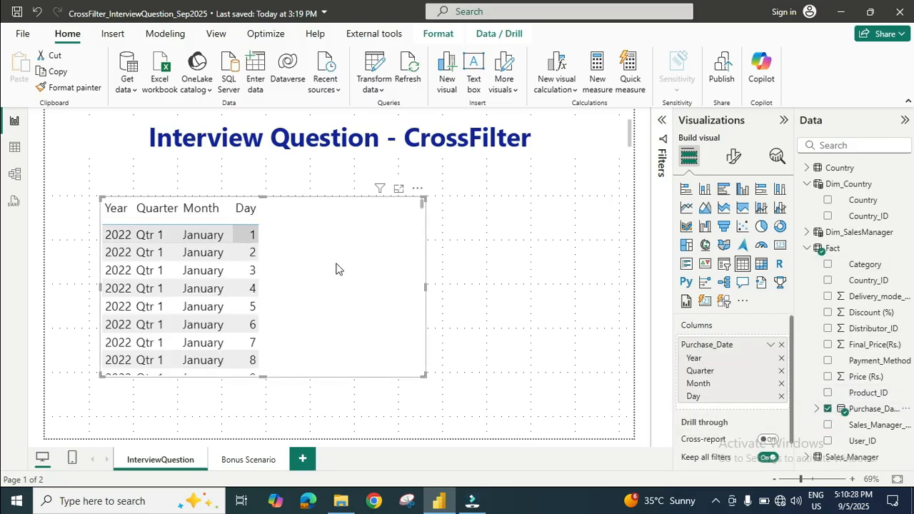
pyautogui.click(781, 371)
# - Check the Dim_Country relationship in the model, and add Dim_Country's Country to the table visual summarized as Count (Distinct)
pyautogui.click(15, 173)
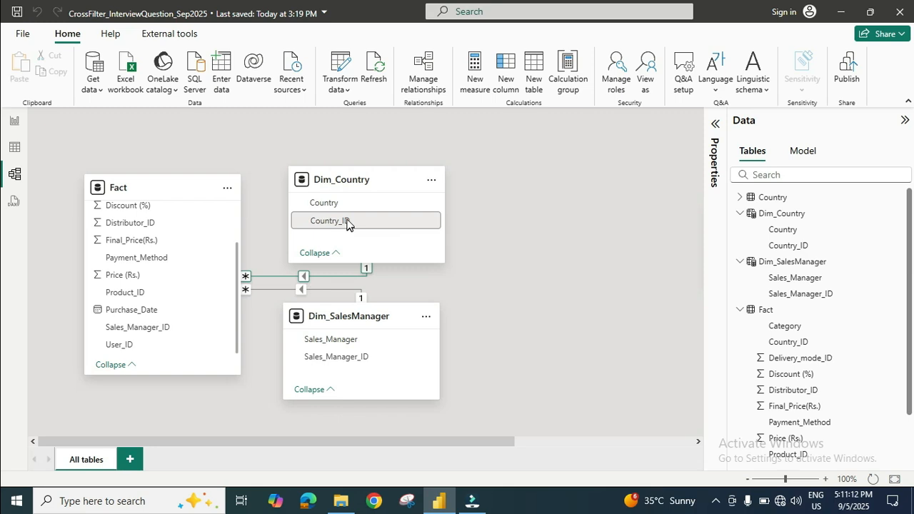
pyautogui.click(14, 120)
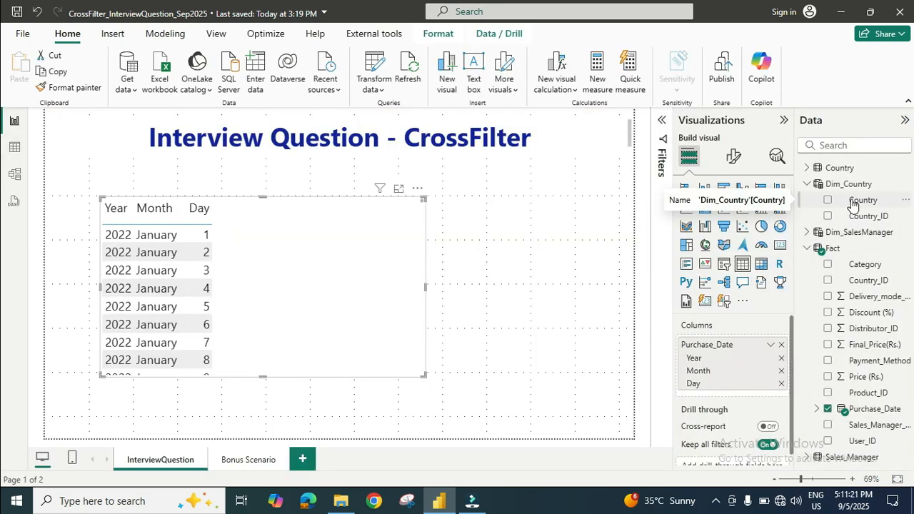
pyautogui.moveTo(859, 201); pyautogui.dragTo(746, 400)
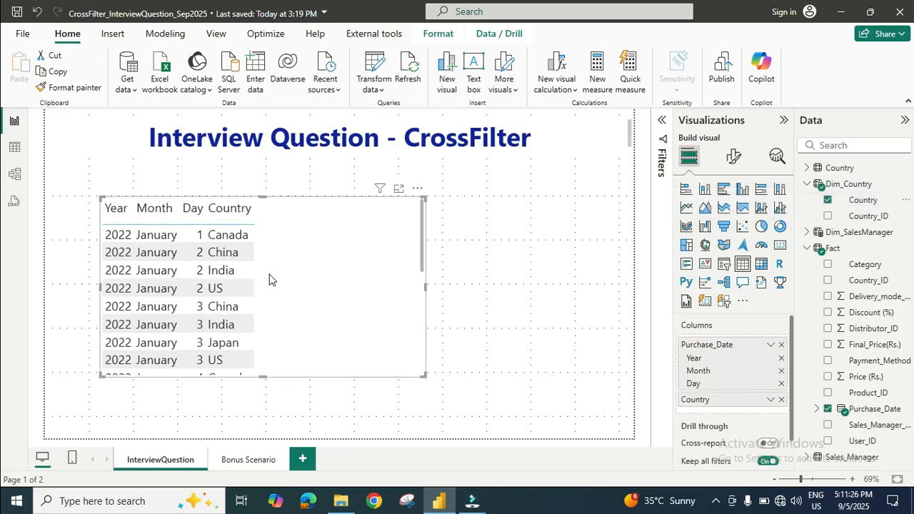
pyautogui.click(771, 400)
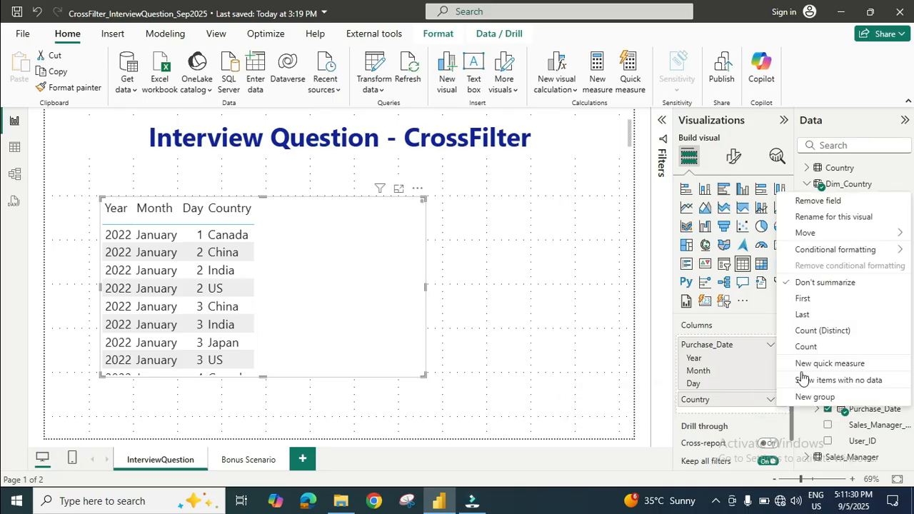
pyautogui.click(836, 332)
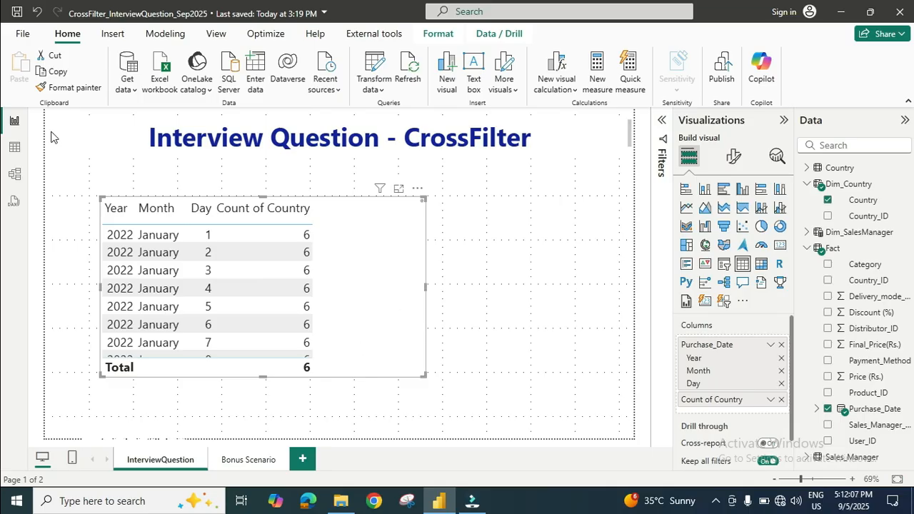
# - Set the cross-filter direction of the Fact to Dim_Country relationship to Both and check the country counts in the report's table
pyautogui.click(15, 175)
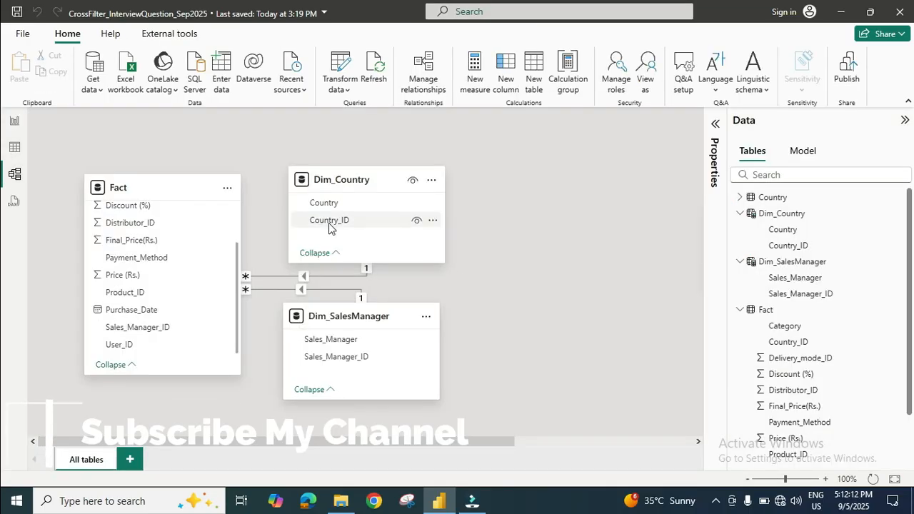
pyautogui.rightClick(356, 280)
pyautogui.click(379, 303)
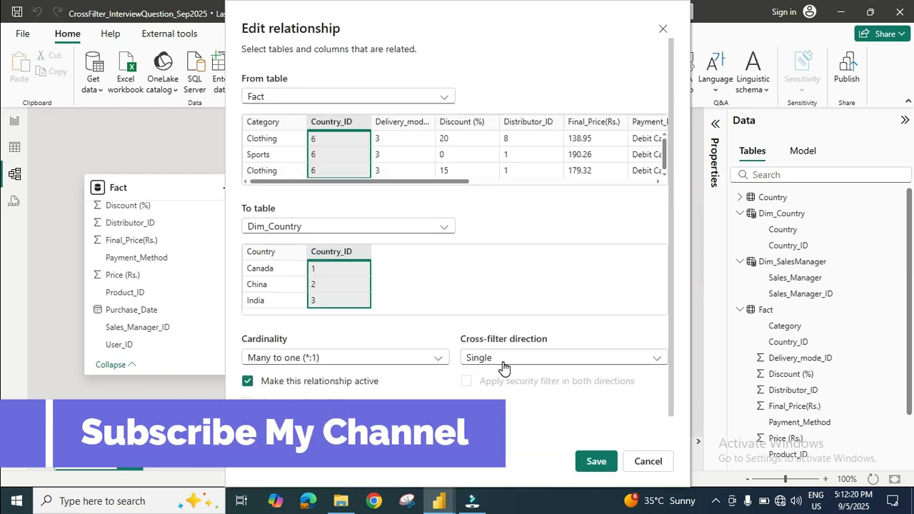
pyautogui.click(504, 366)
pyautogui.click(510, 390)
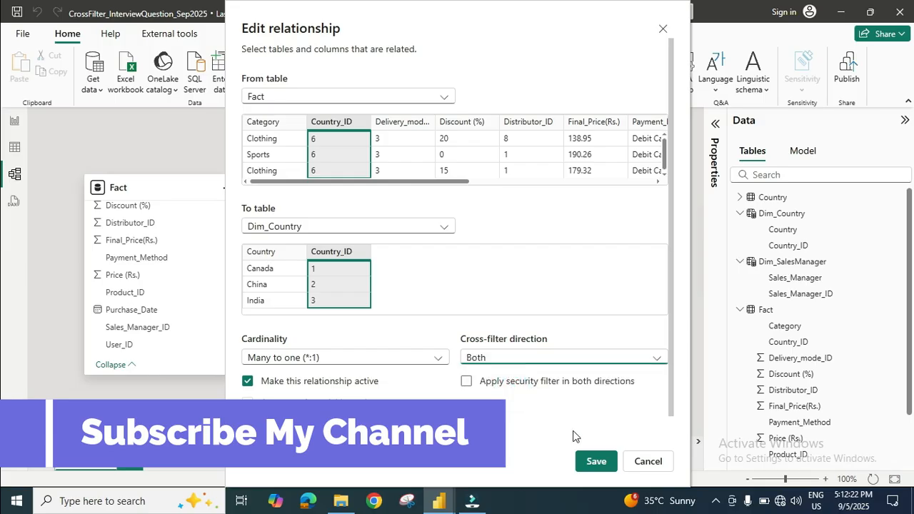
pyautogui.click(596, 462)
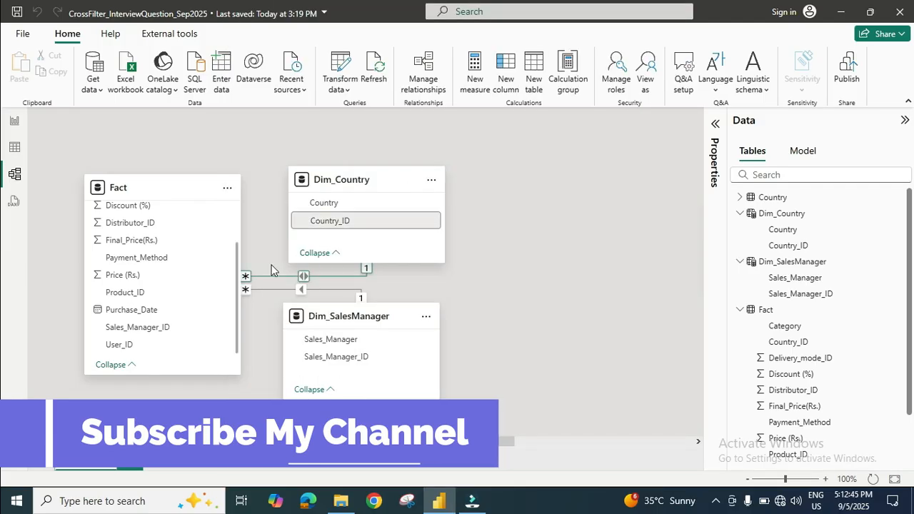
pyautogui.click(14, 121)
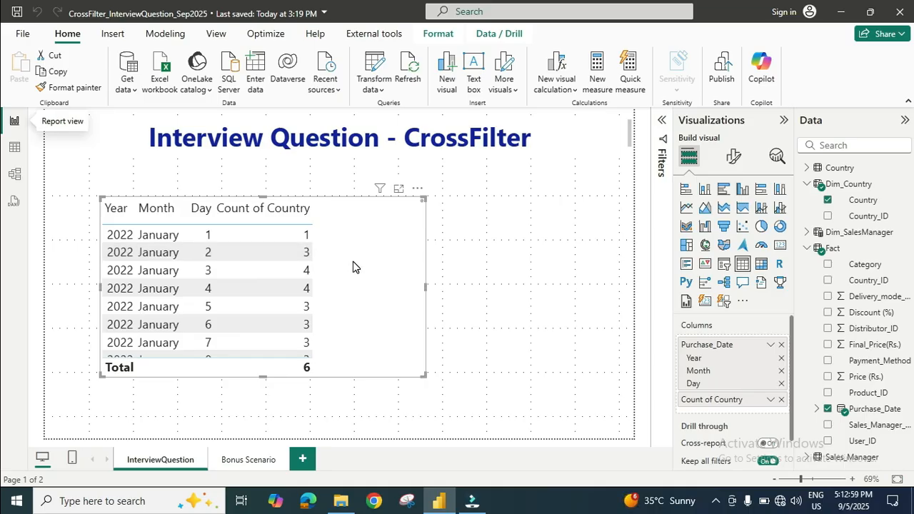
# - Set the cross-filter direction of the Fact to Dim_Country relationship back to Single and check the country counts in the report's table
pyautogui.click(15, 173)
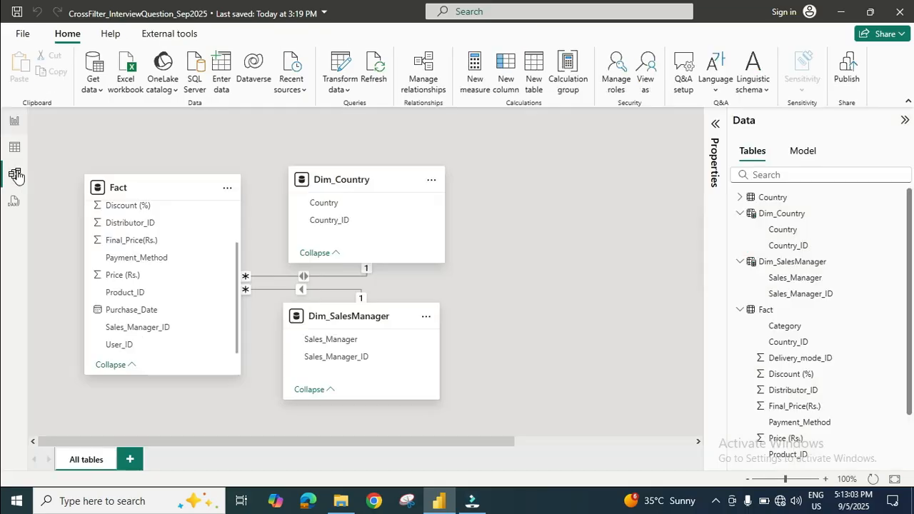
pyautogui.rightClick(347, 276)
pyautogui.click(379, 299)
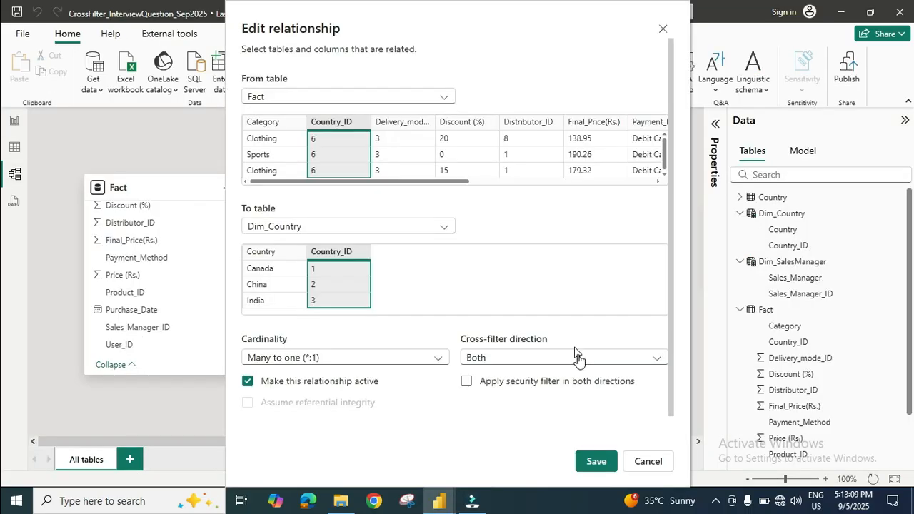
pyautogui.click(575, 355)
pyautogui.click(560, 373)
pyautogui.click(602, 463)
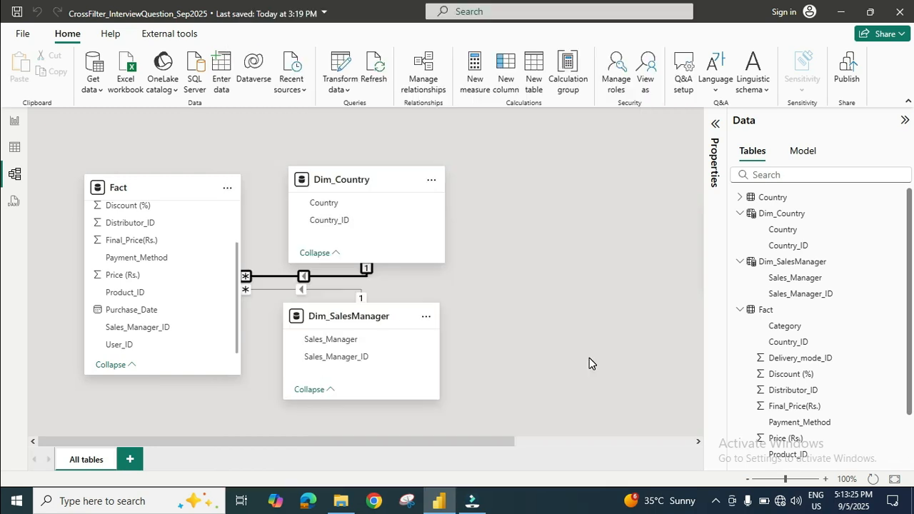
pyautogui.click(589, 358)
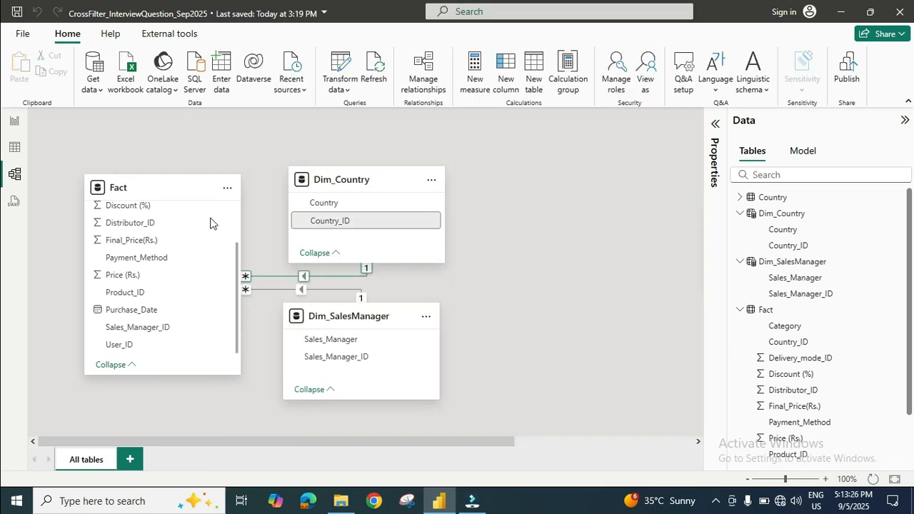
pyautogui.click(14, 121)
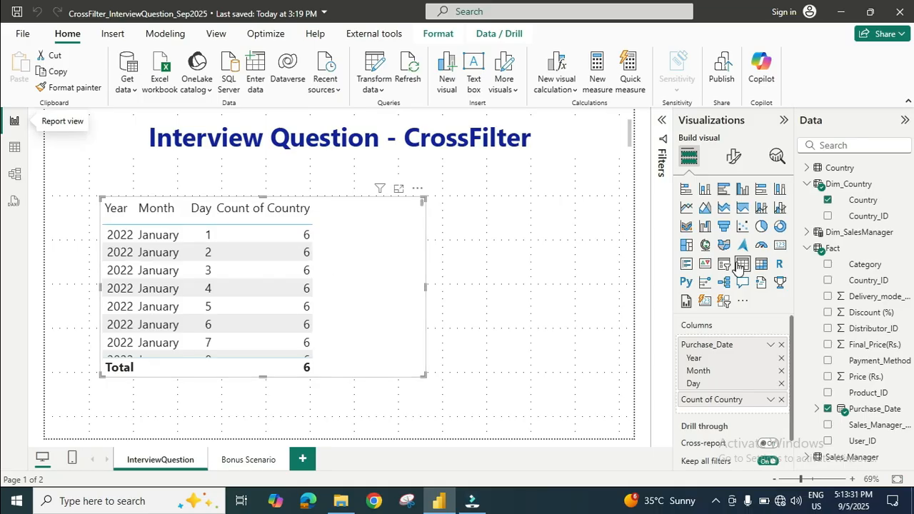
# - Create a new measure in the Fact table named DailySalesCount_ByCountry and begin its formula with CALCULATE
pyautogui.rightClick(833, 250)
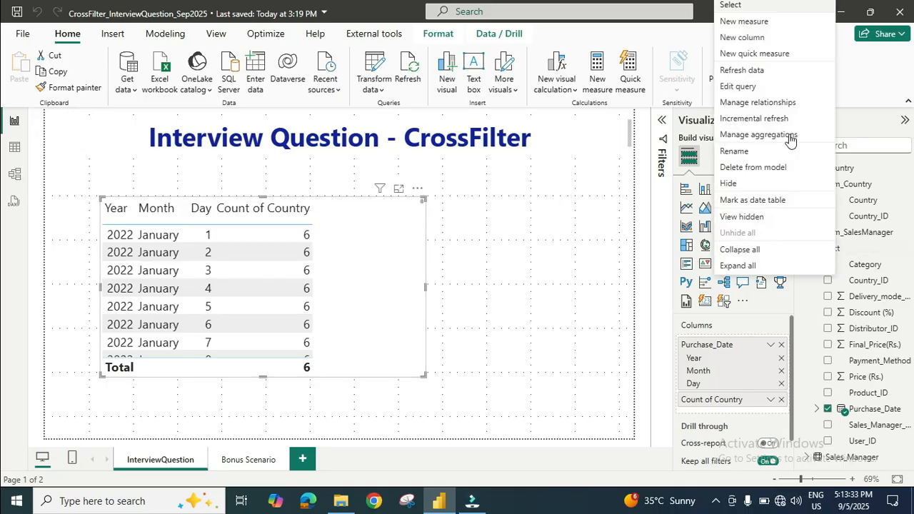
pyautogui.click(772, 25)
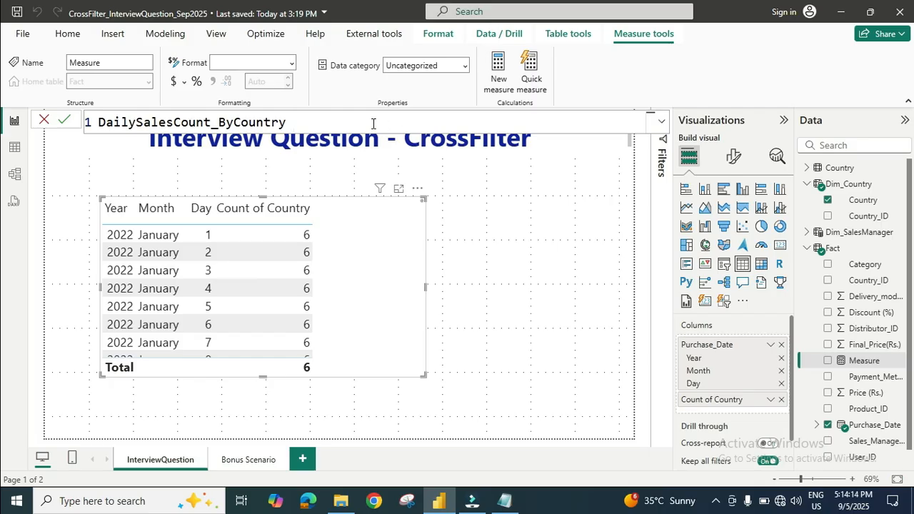
pyautogui.write('= ')
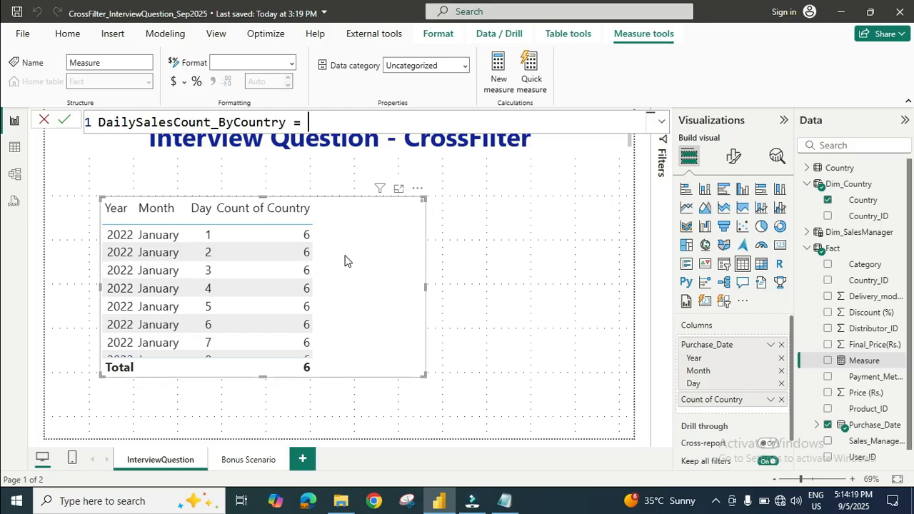
pyautogui.write('CALCULATE(')
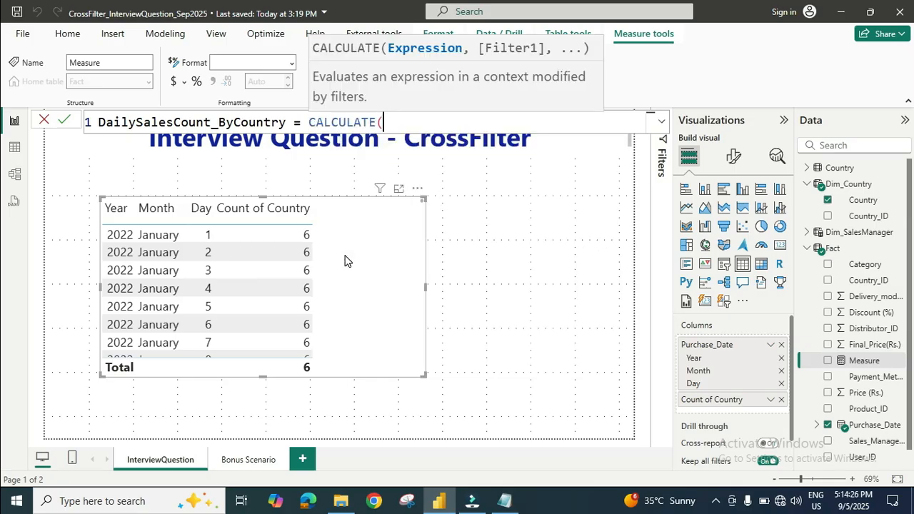
# - Enter DISTINCTCOUNT(Dim_Country[Country]) as the expression inside the measure's CALCULATE function
pyautogui.write('dist')
pyautogui.press('Down')
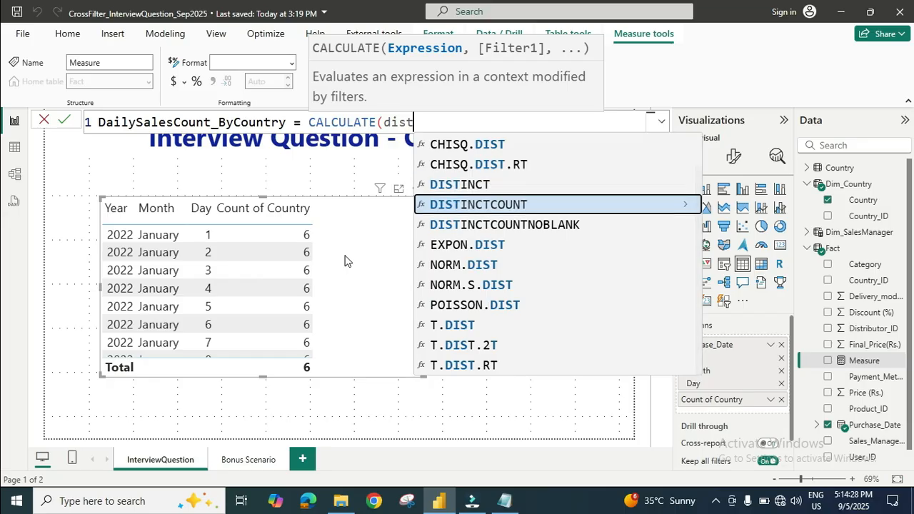
pyautogui.press('Tab')
pyautogui.write('c')
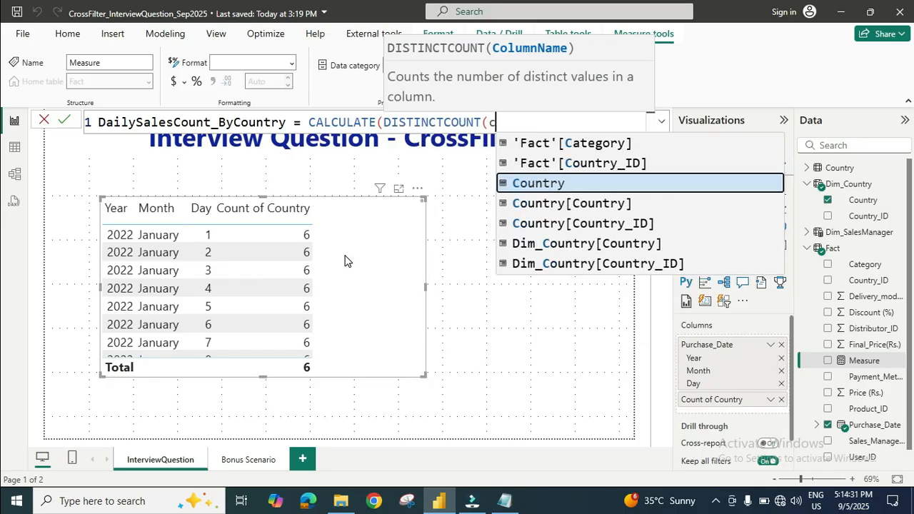
pyautogui.write('oun')
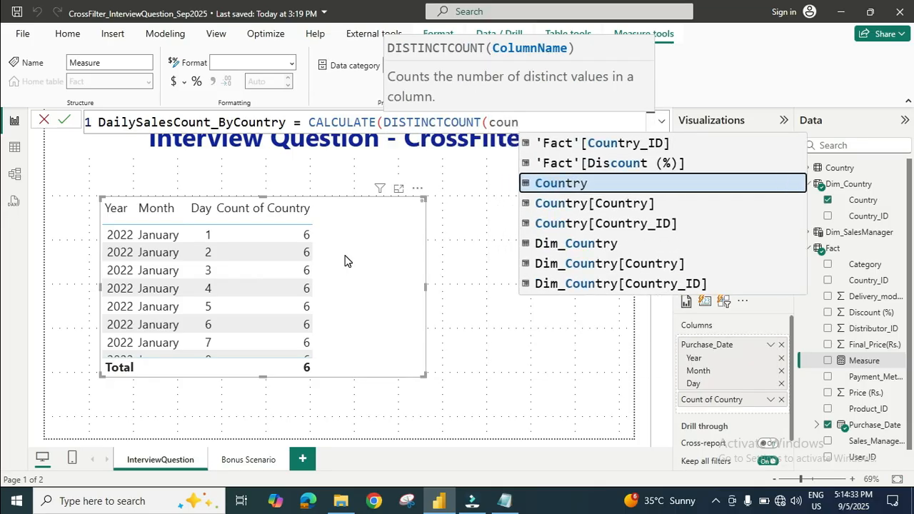
pyautogui.press('Down')
pyautogui.press('Down')
pyautogui.press('Down')
pyautogui.press('Down')
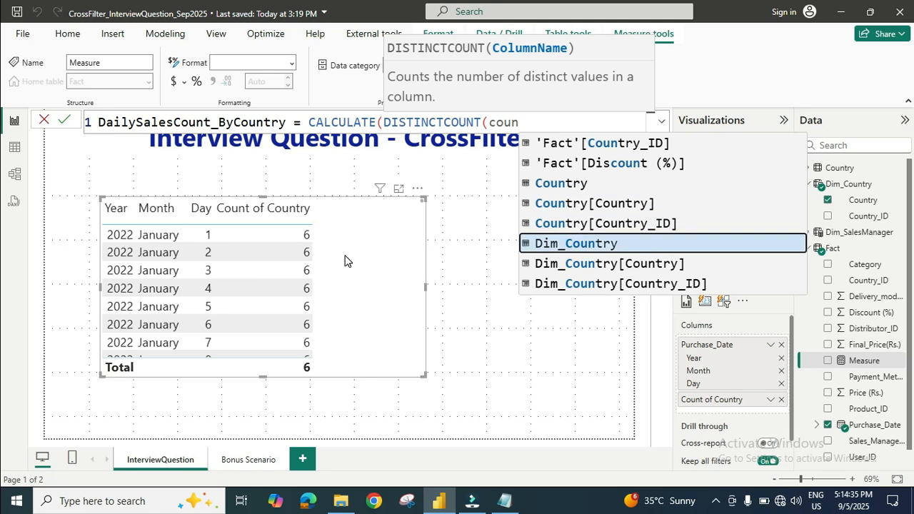
pyautogui.press('Tab')
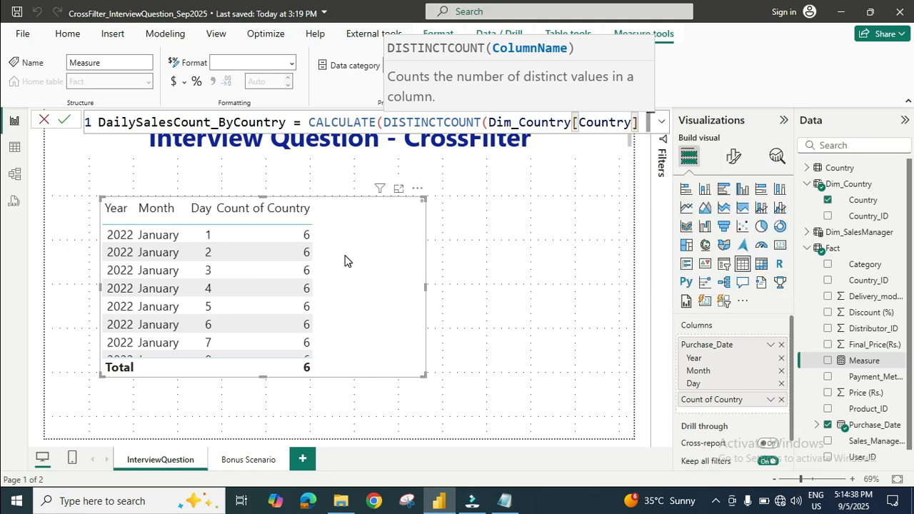
pyautogui.write(')')
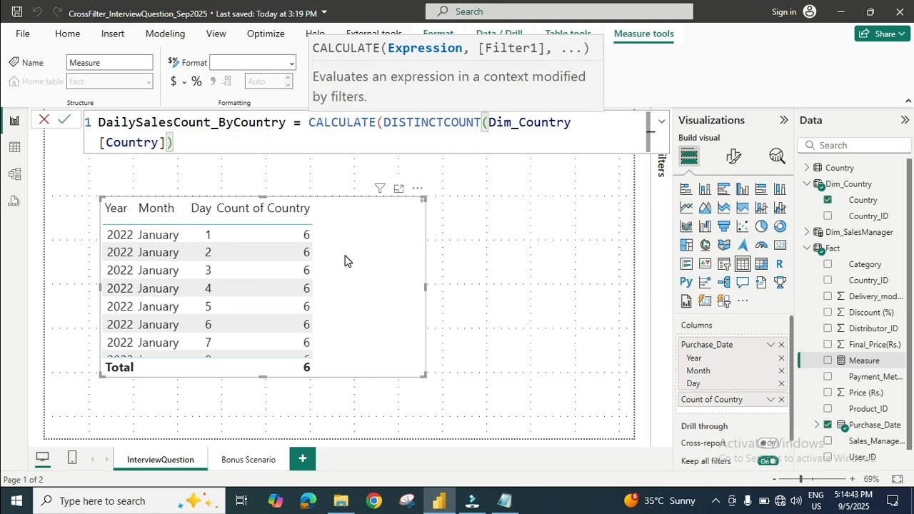
pyautogui.write(',')
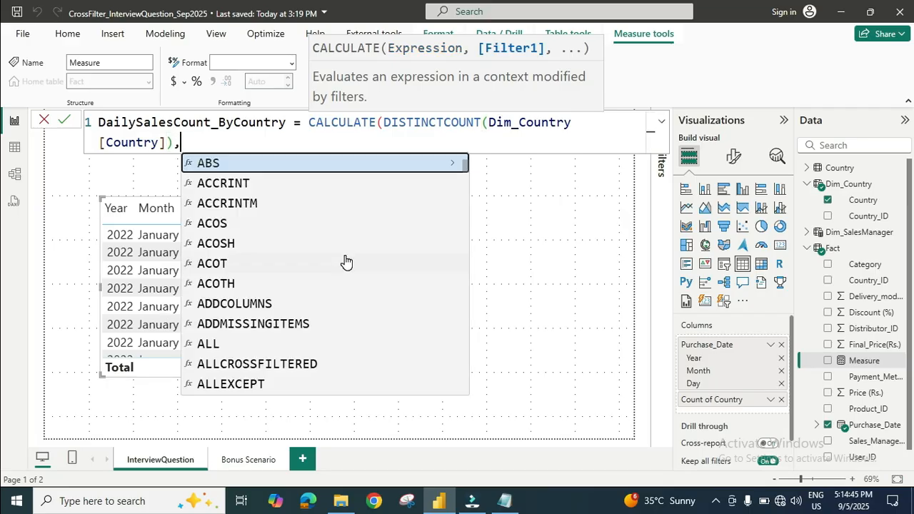
pyautogui.press('Escape')
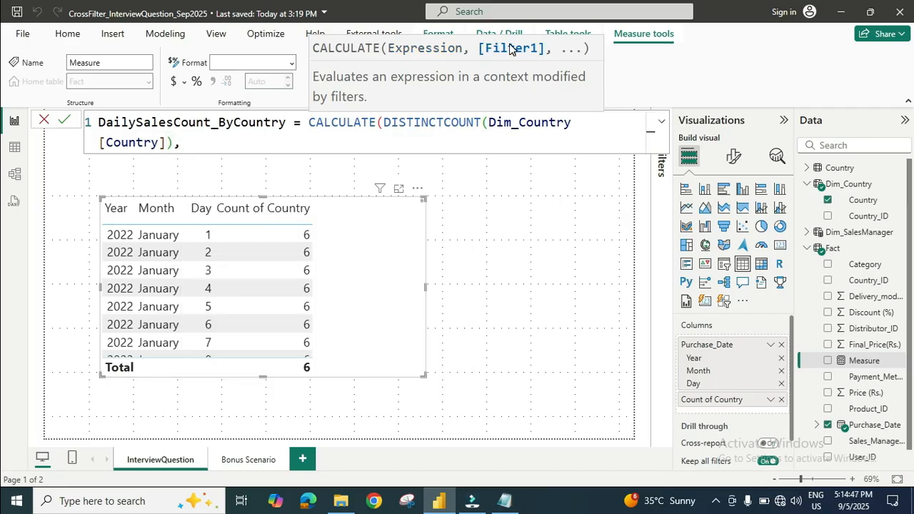
# - Add a CROSSFILTER function on a new line of the formula with 'Fact'[Country_ID] and Dim_Country[Country_ID] as its columns
pyautogui.hotkey('shift', 'Return')
pyautogui.write('cros')
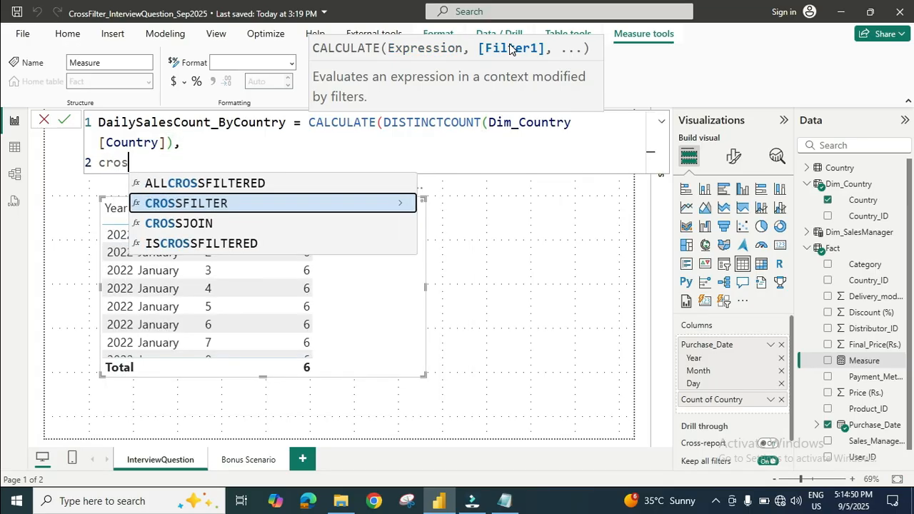
pyautogui.press('Tab')
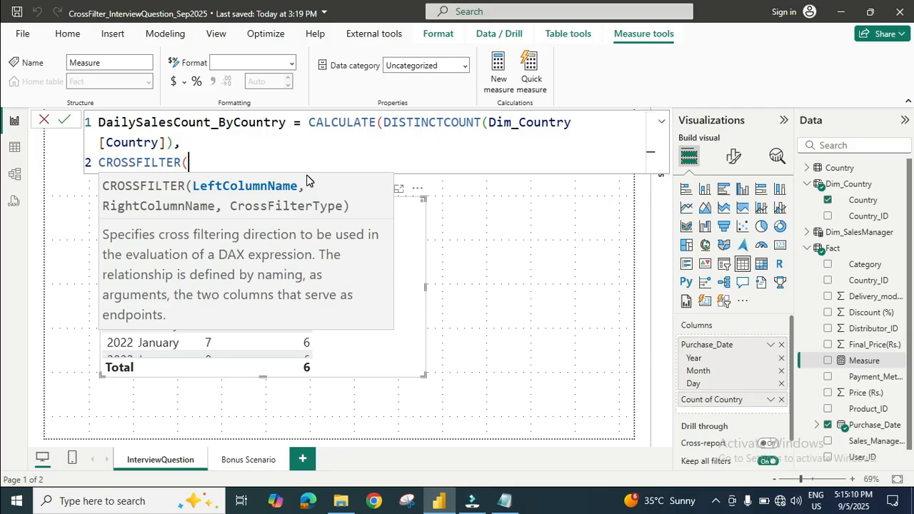
pyautogui.write('countr')
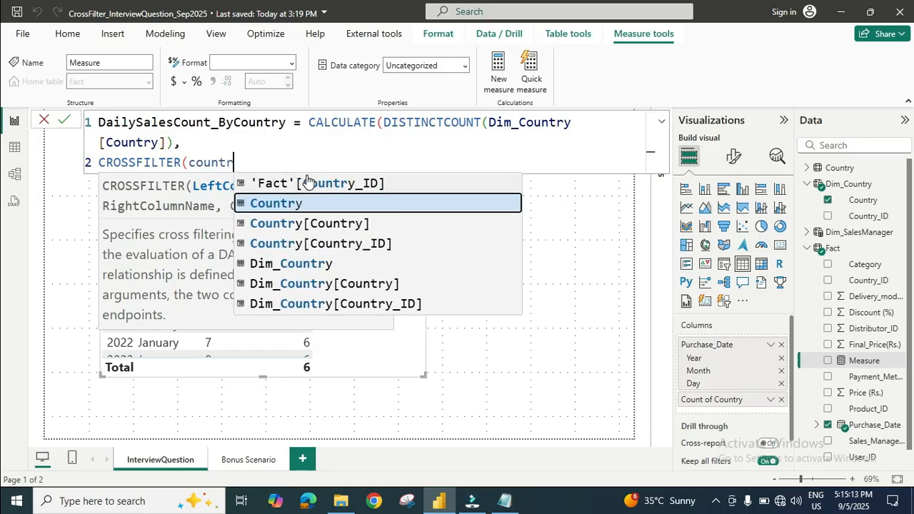
pyautogui.click(307, 183)
pyautogui.write(',countr')
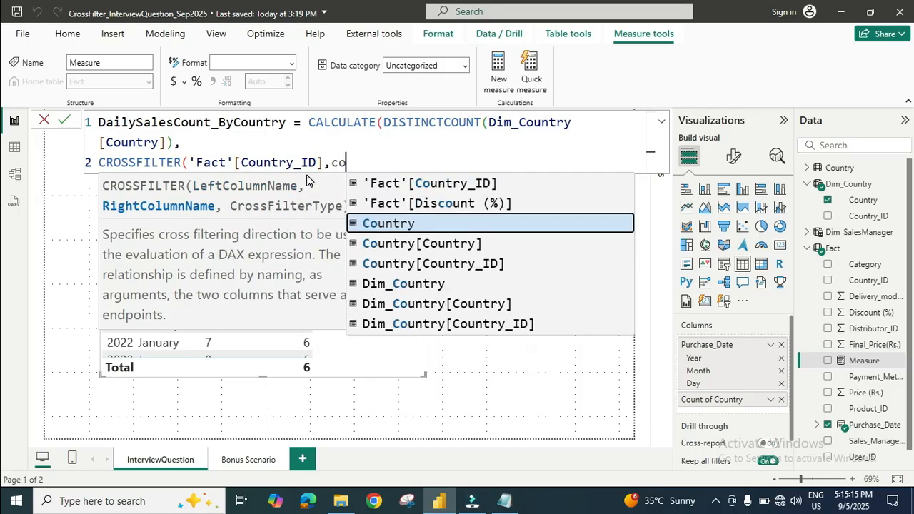
pyautogui.press('Down')
pyautogui.press('Down')
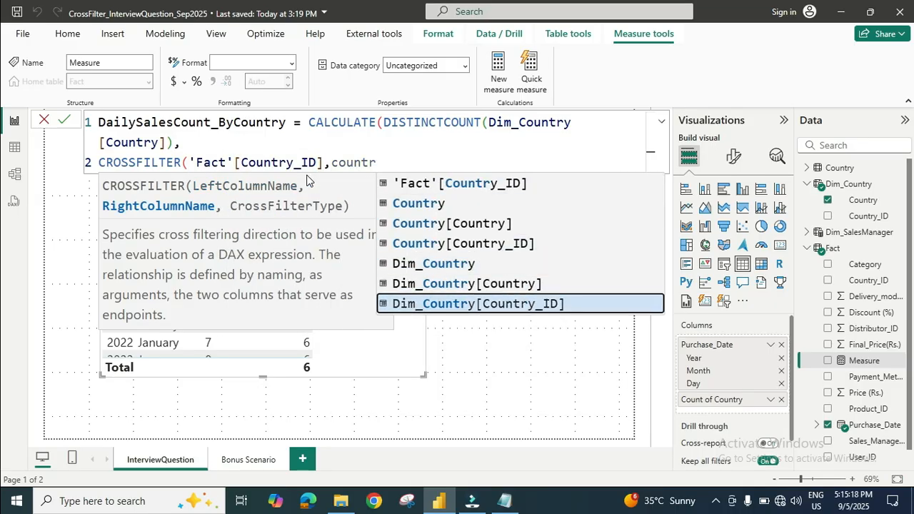
pyautogui.press('Tab')
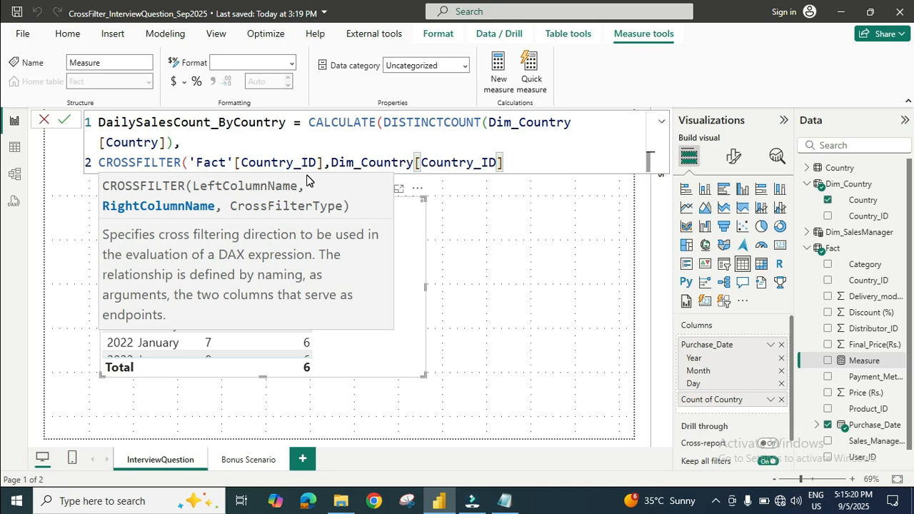
# - Set the CROSSFILTER type to Both, close the formula's parentheses and commit the measure
pyautogui.write(',')
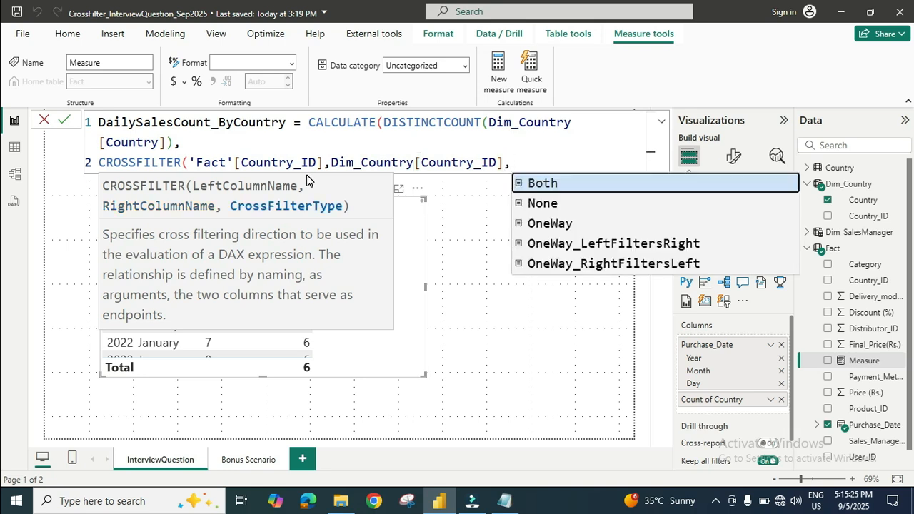
pyautogui.press('Tab')
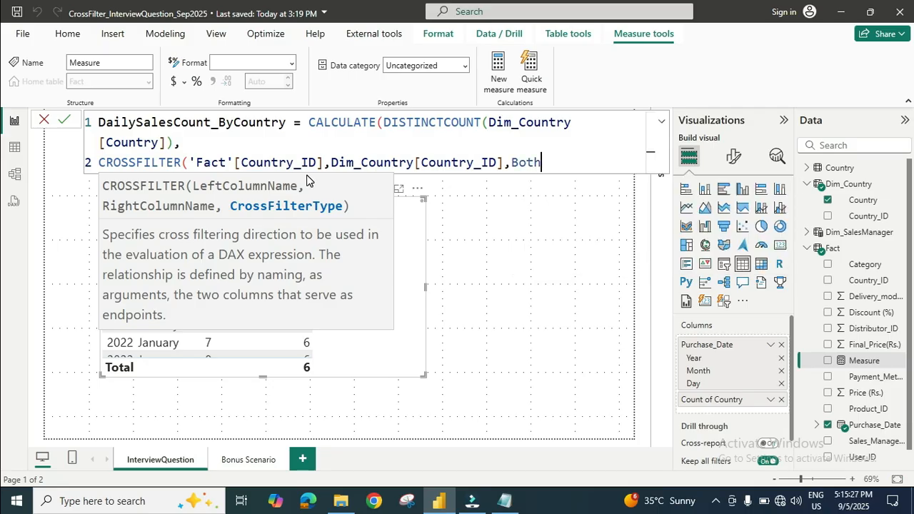
pyautogui.write(')')
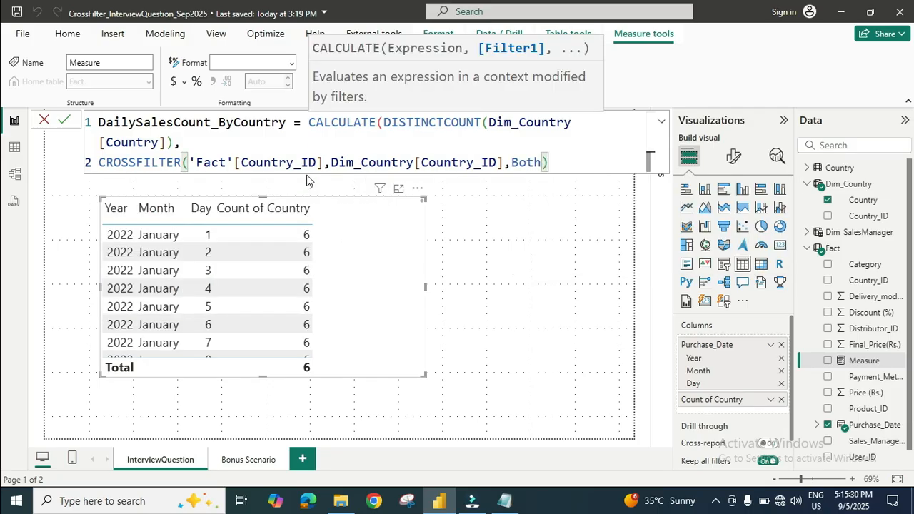
pyautogui.write(')')
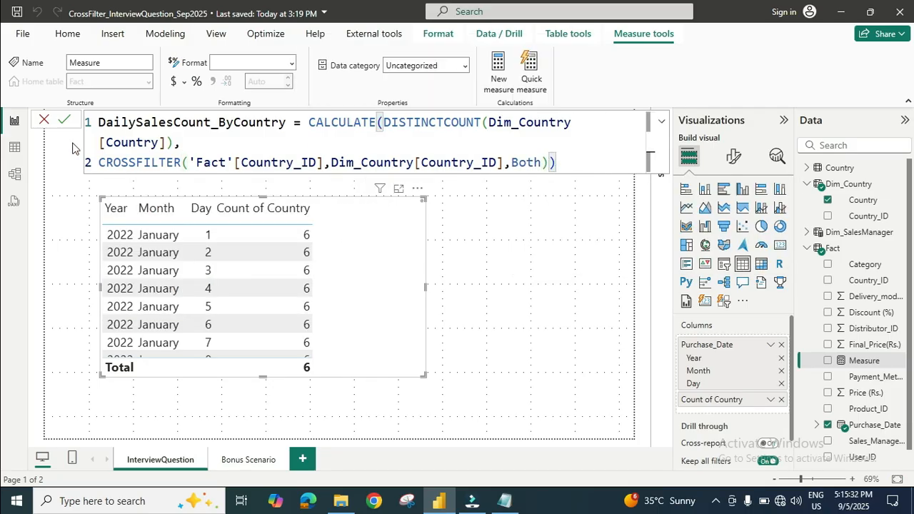
pyautogui.click(65, 119)
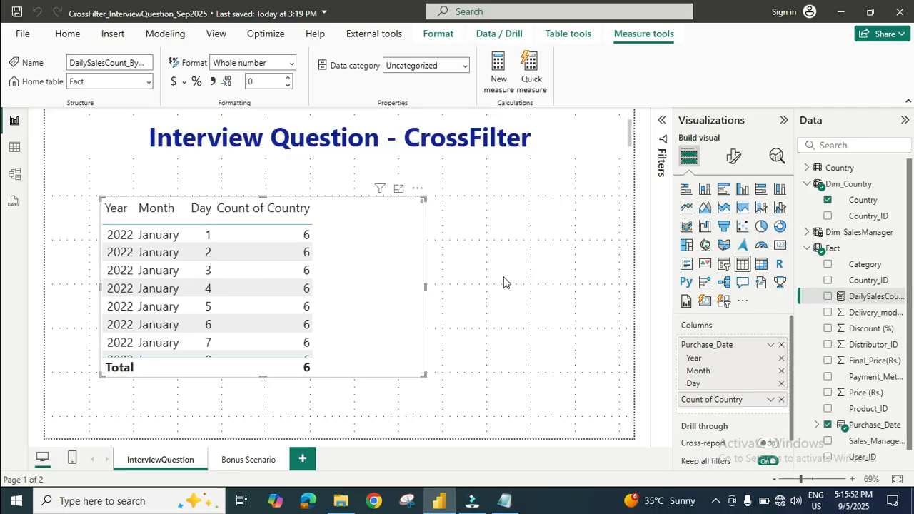
# - Replace Count of Country in the table visual with the DailySalesCount_ByCountry measure
pyautogui.click(781, 400)
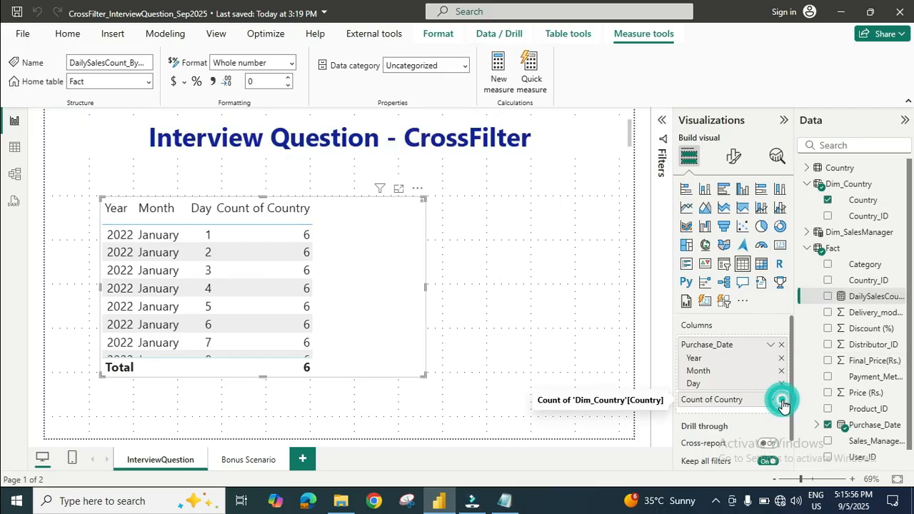
pyautogui.click(828, 301)
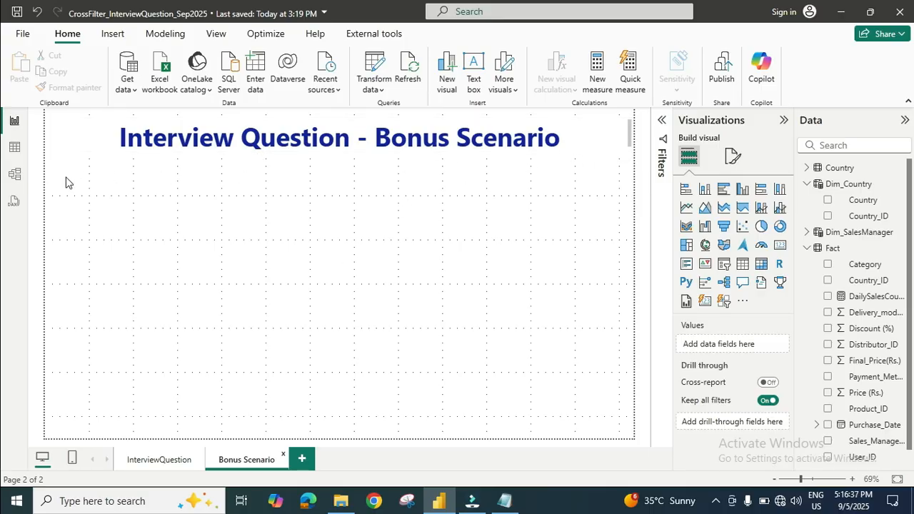
# - Review the table relationships in the model, and start a Fact table measure named SalesManagerCount_ByCountryWise with the CALCULATE function
pyautogui.click(13, 174)
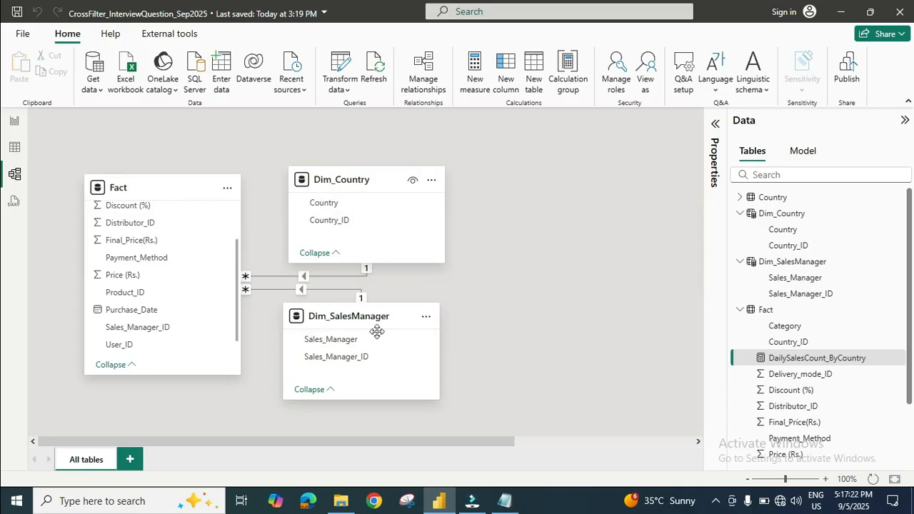
pyautogui.click(16, 123)
pyautogui.rightClick(852, 187)
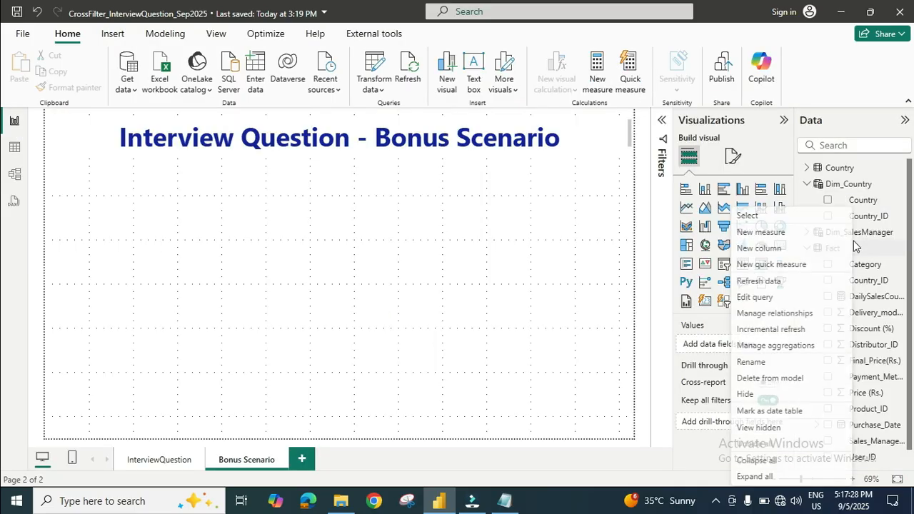
pyautogui.click(809, 227)
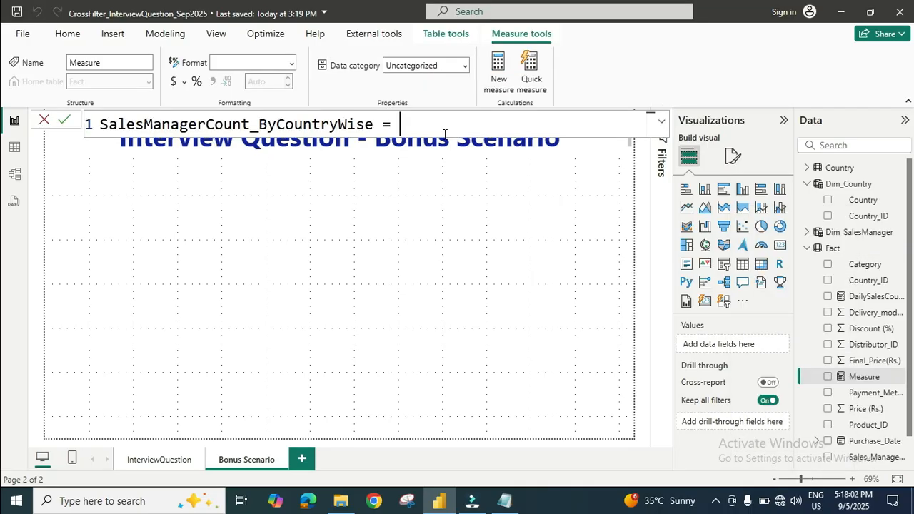
pyautogui.write('calc')
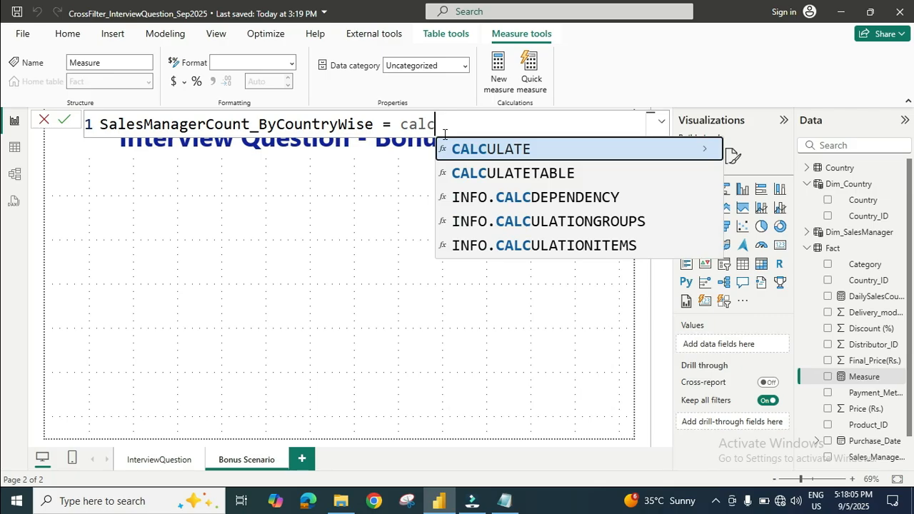
pyautogui.press('Tab')
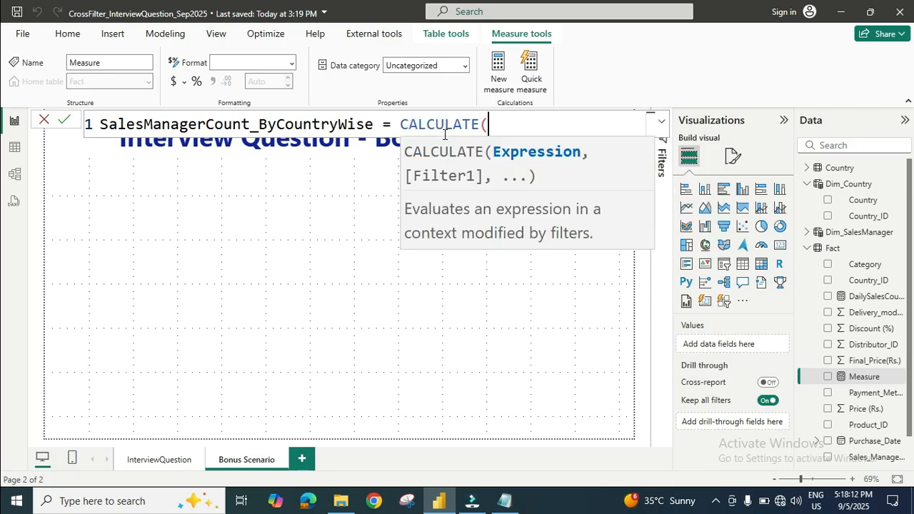
# - Enter DISTINCTCOUNT(Dim_SalesManager[Sales_Manager]) as the expression inside the measure's CALCULATE function
pyautogui.write('dist')
pyautogui.press('Down')
pyautogui.press('Tab')
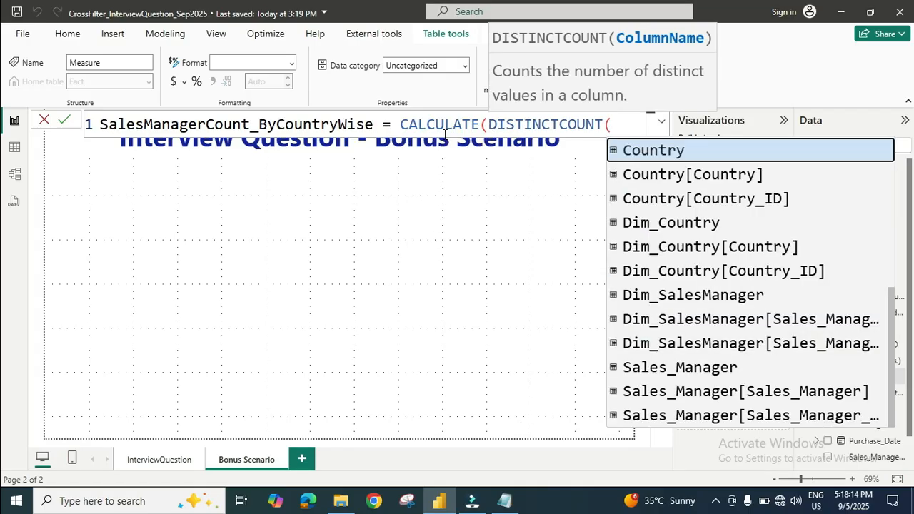
pyautogui.write('sal')
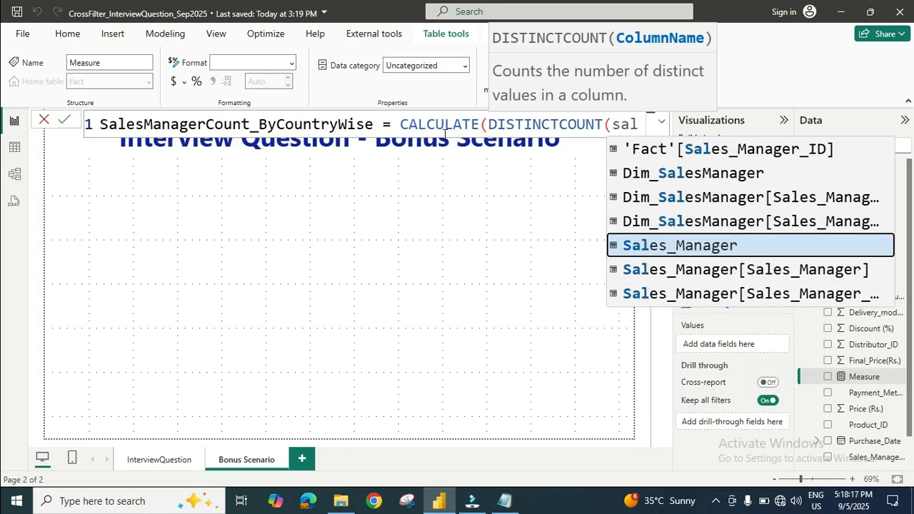
pyautogui.press('Up')
pyautogui.press('Up')
pyautogui.press('Tab')
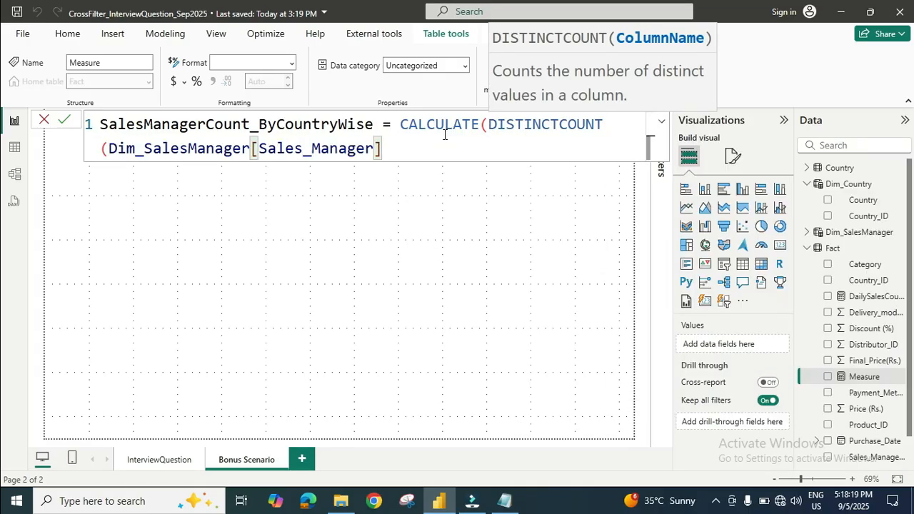
pyautogui.write(')')
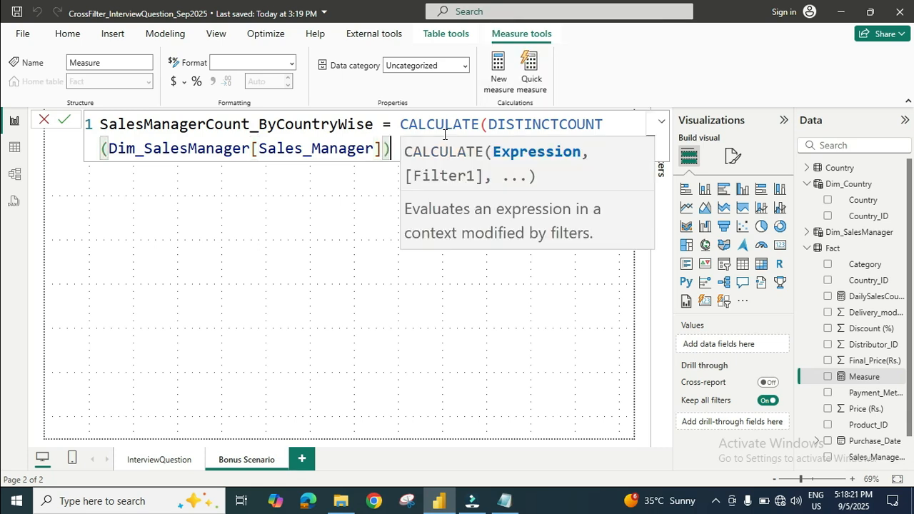
pyautogui.write(',')
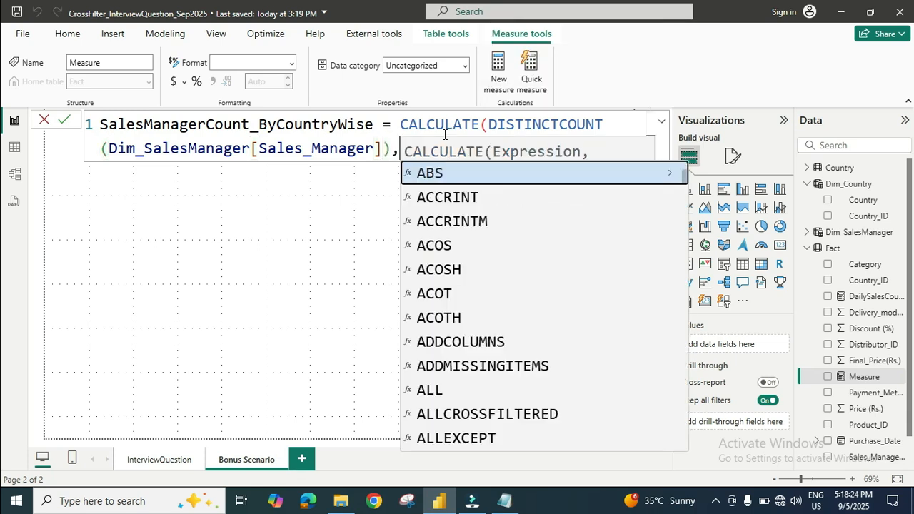
# - Add a CROSSFILTER function on a new line of the formula with 'Fact'[Sales_Manager_ID] as its first column
pyautogui.press('Escape')
pyautogui.hotkey('shift', 'Return')
pyautogui.write('cros')
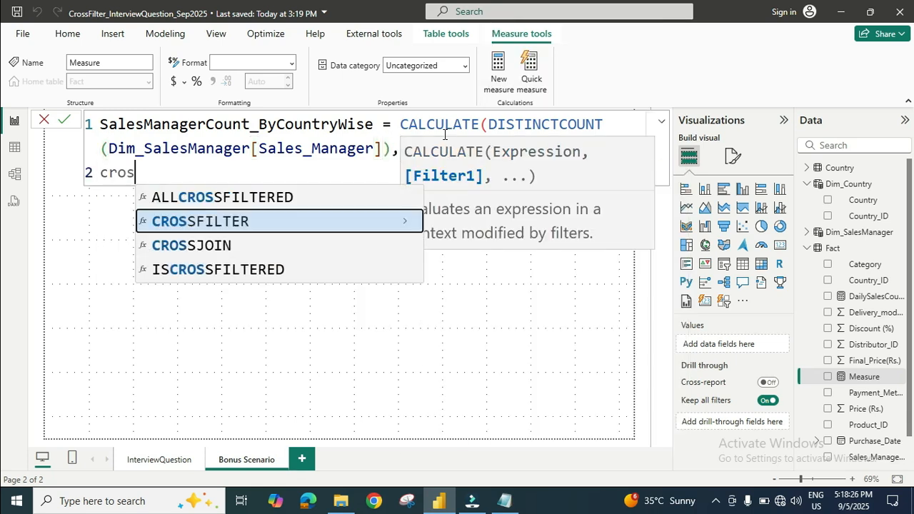
pyautogui.press('Tab')
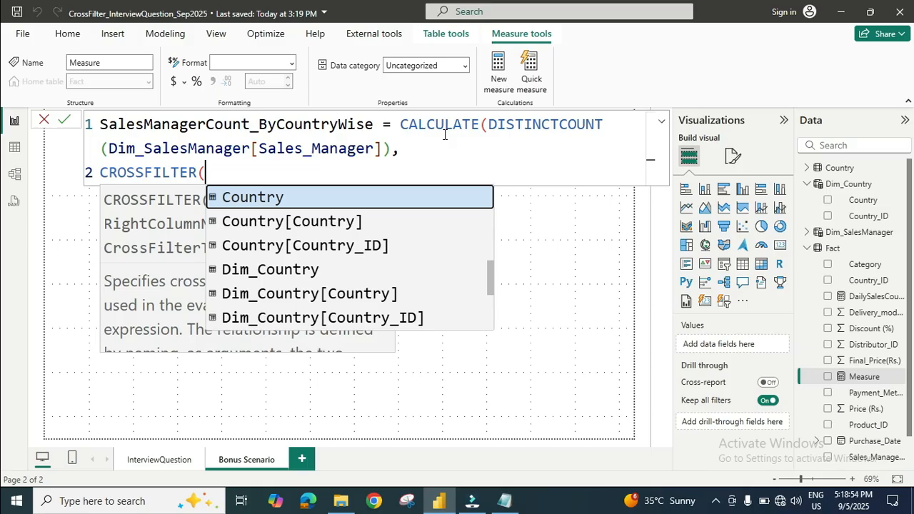
pyautogui.write('sales')
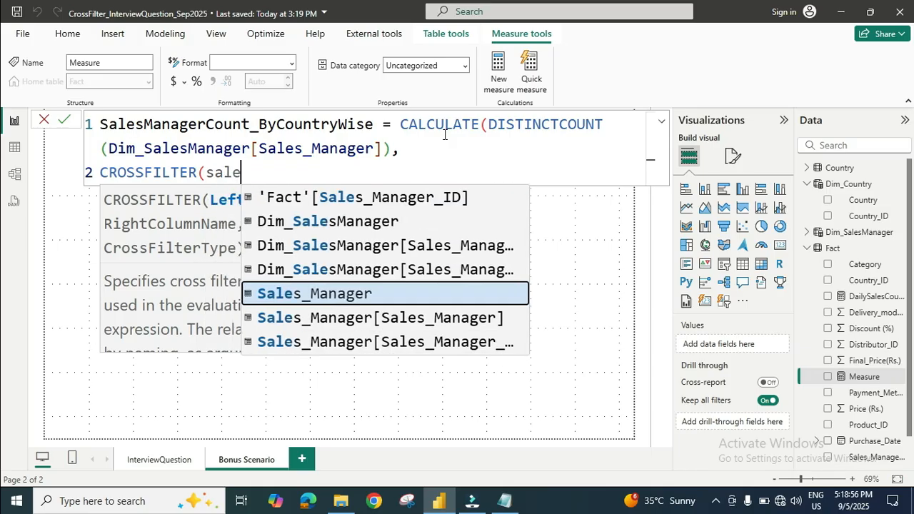
pyautogui.press('Up')
pyautogui.press('Up')
pyautogui.press('Up')
pyautogui.press('Up')
pyautogui.press('Tab')
# - Enter Dim_SalesManager[Sales_Manager_ID] as the second column of the CROSSFILTER function
pyautogui.write(',sales')
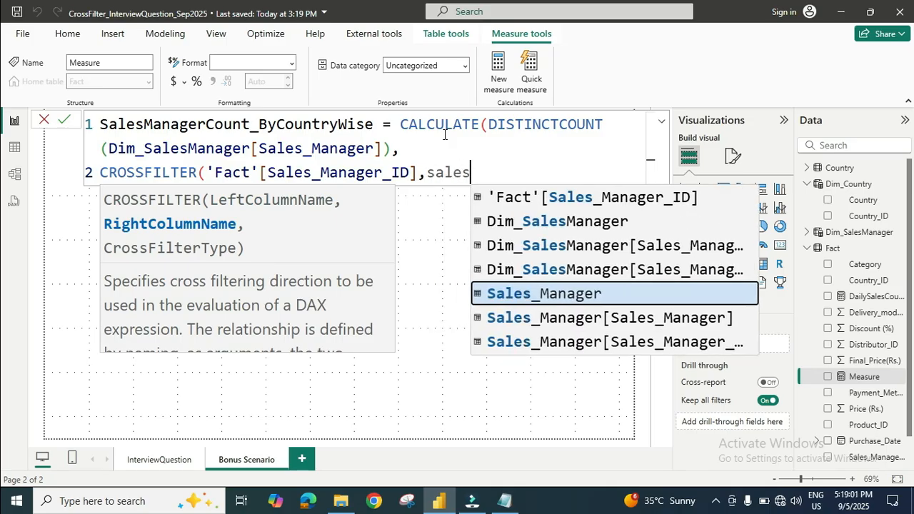
pyautogui.press('Up')
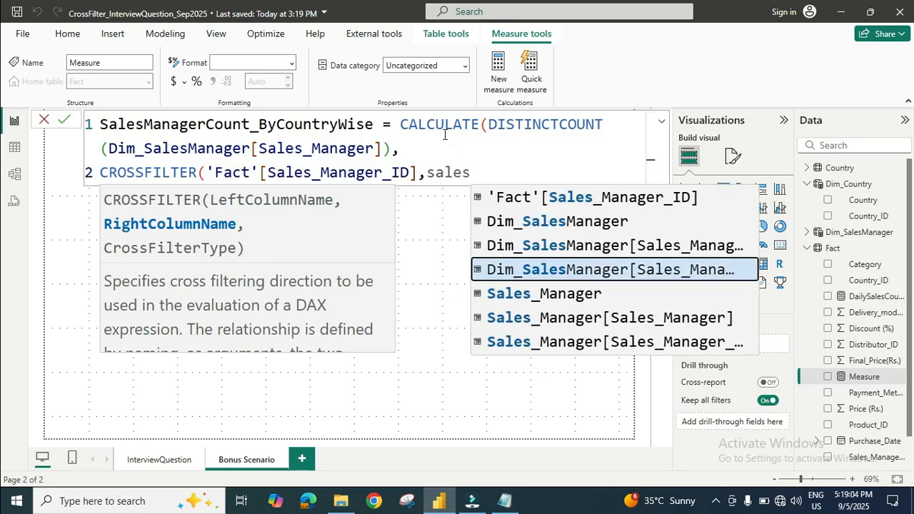
pyautogui.press('Escape')
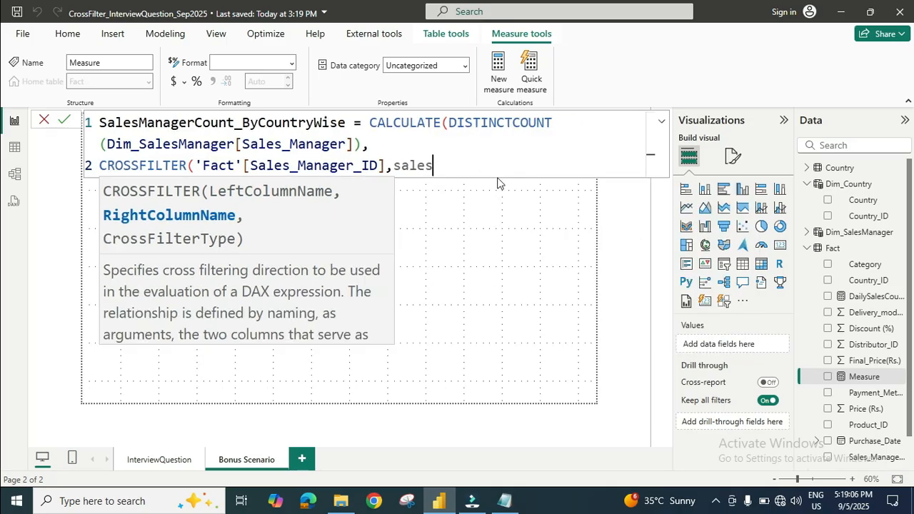
pyautogui.press('BackSpace')
pyautogui.press('Up')
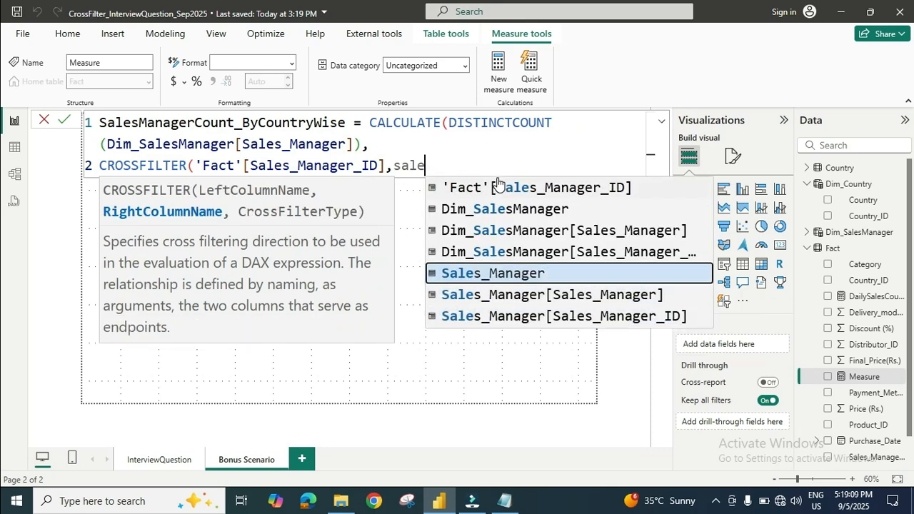
pyautogui.press('Up')
pyautogui.press('Up')
pyautogui.press('Up')
pyautogui.press('Tab')
pyautogui.press('Escape')
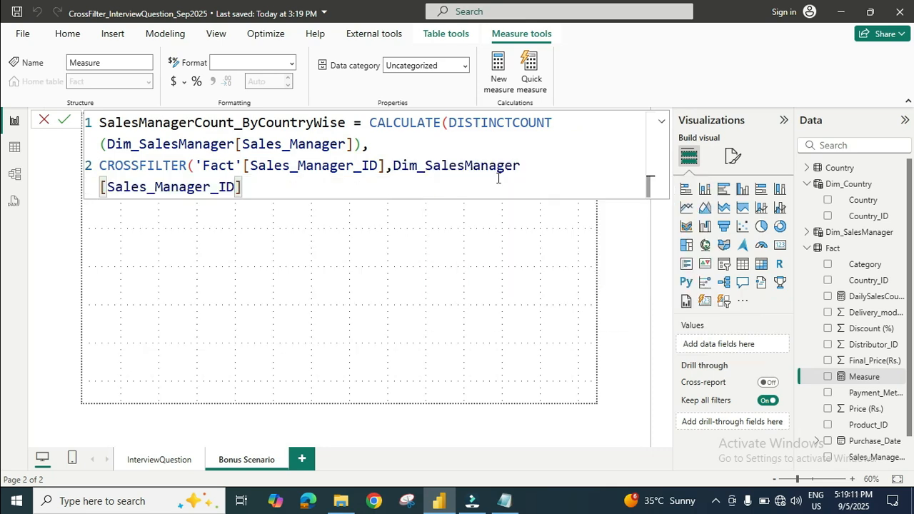
# - Set the sales manager CROSSFILTER type to Both and close that function, followed by a comma
pyautogui.write(',')
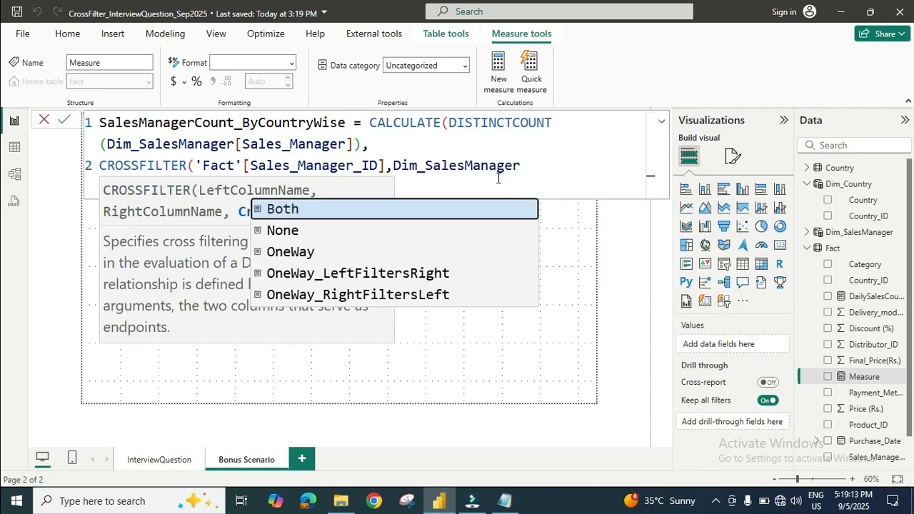
pyautogui.press('Tab')
pyautogui.press('Escape')
pyautogui.write('),')
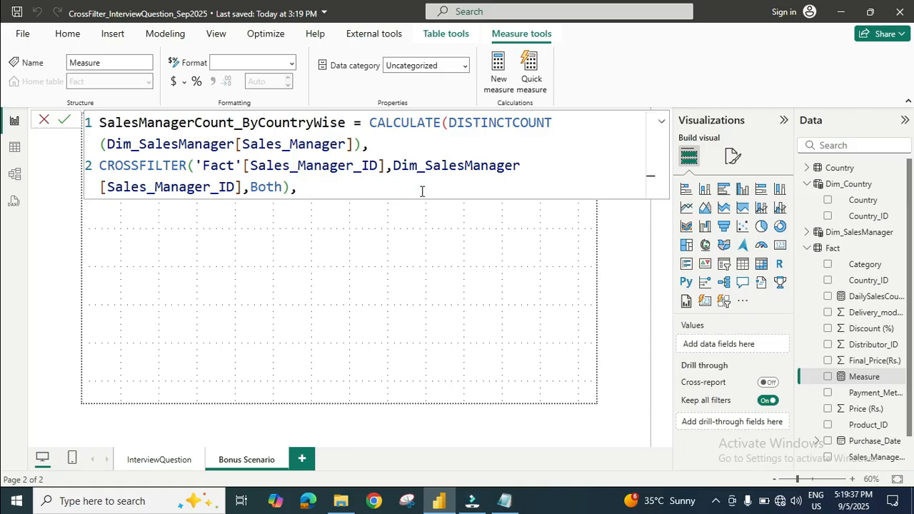
# - Add a second CROSSFILTER function on line 3 of the formula with 'Fact'[Country_ID] as its first column
pyautogui.hotkey('shift', 'Return')
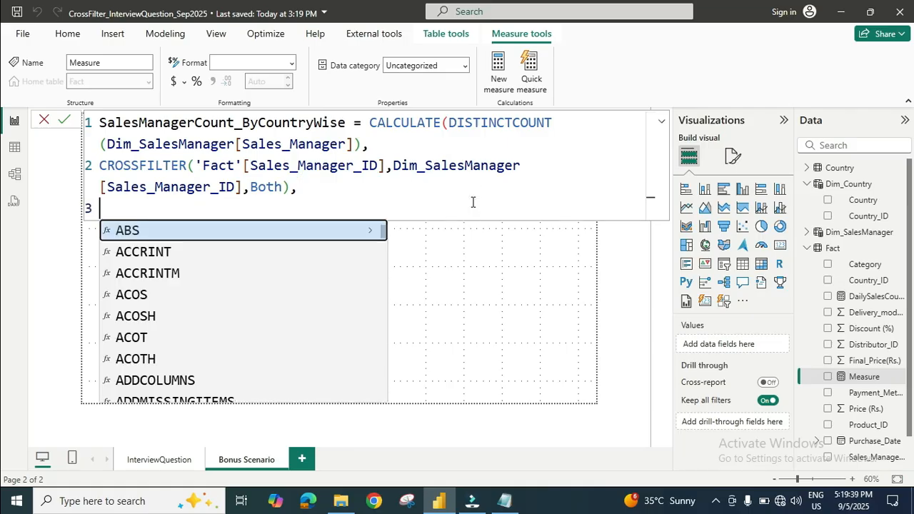
pyautogui.write('cros')
pyautogui.press('Tab')
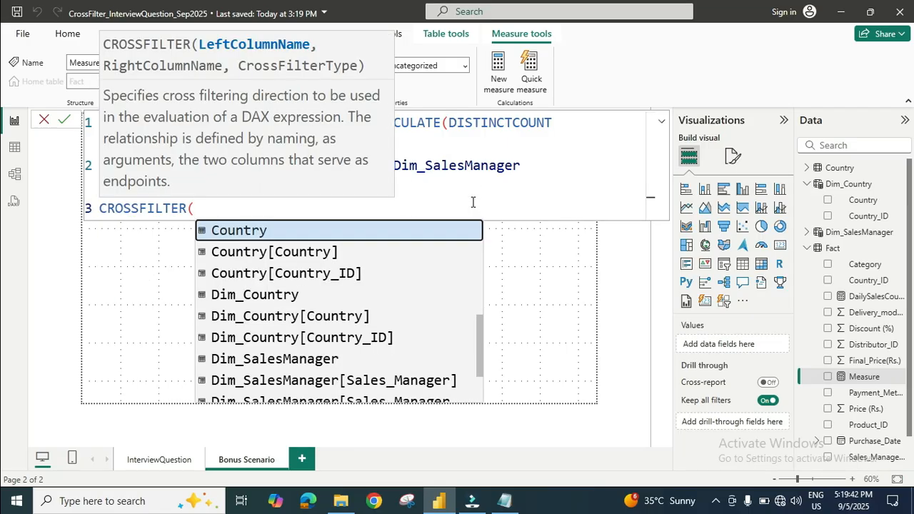
pyautogui.press('Escape')
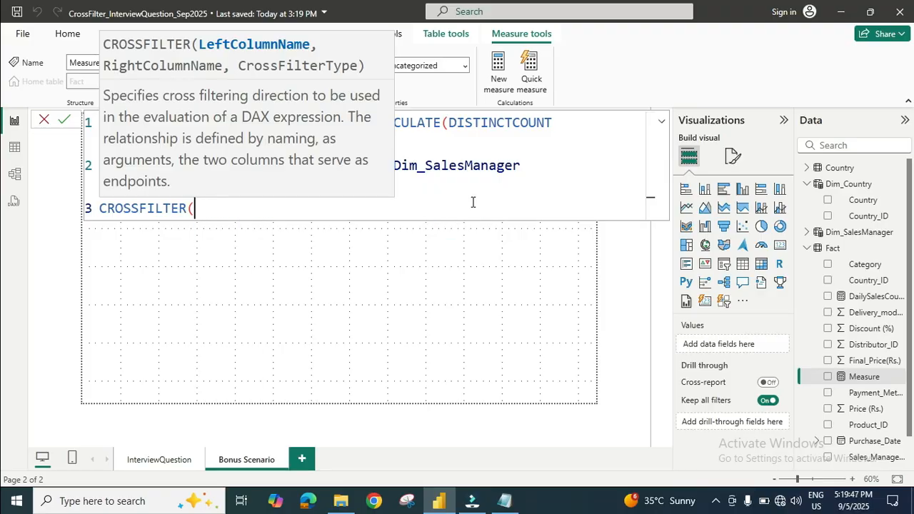
pyautogui.press('Escape')
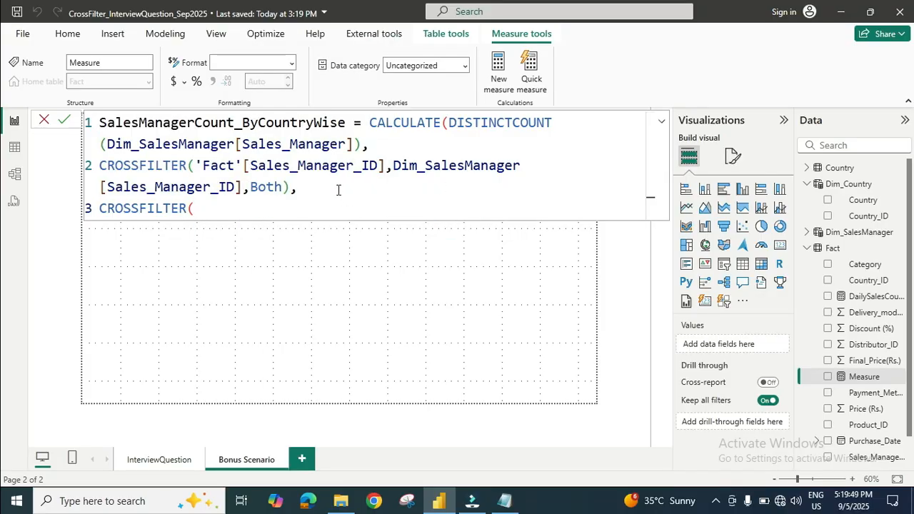
pyautogui.write('countr')
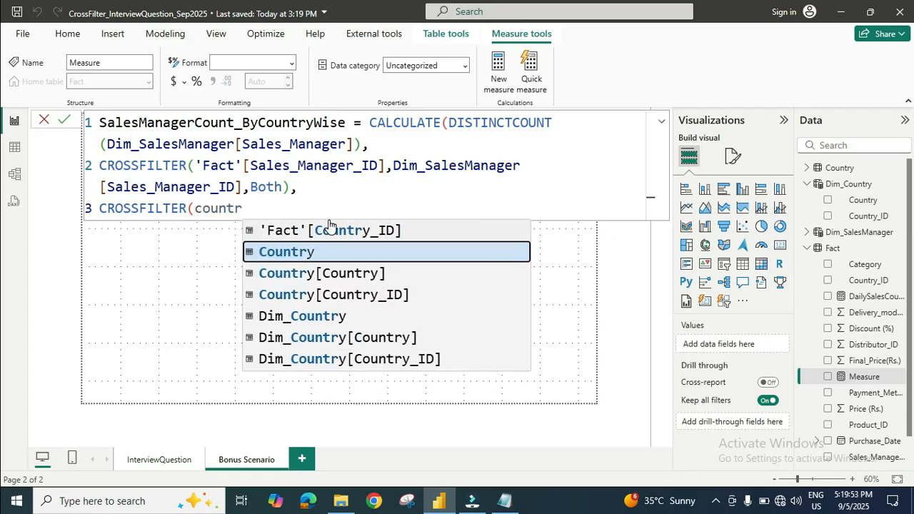
pyautogui.press('Up')
pyautogui.press('Tab')
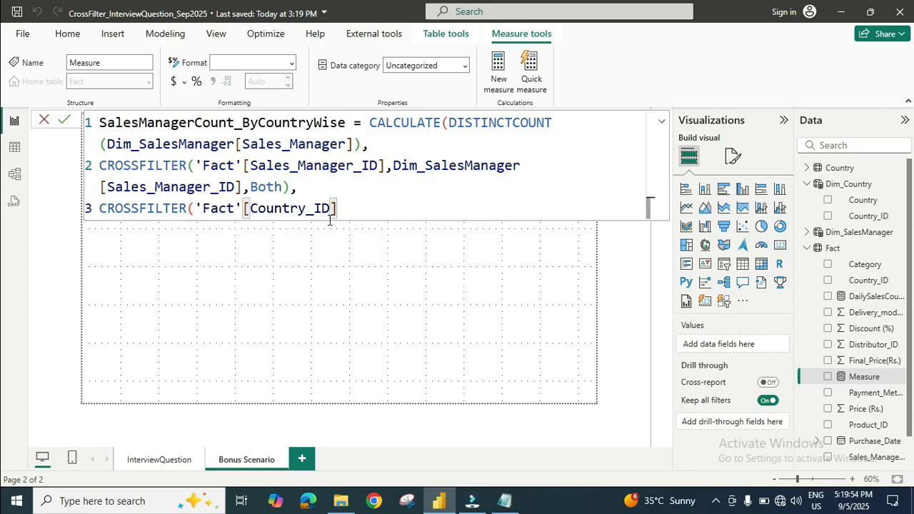
# - Enter Dim_Country[Country_ID] as the second column of the country CROSSFILTER function
pyautogui.write(',countr')
pyautogui.press('Down')
pyautogui.press('Down')
pyautogui.press('Down')
pyautogui.press('Down')
pyautogui.press('Down')
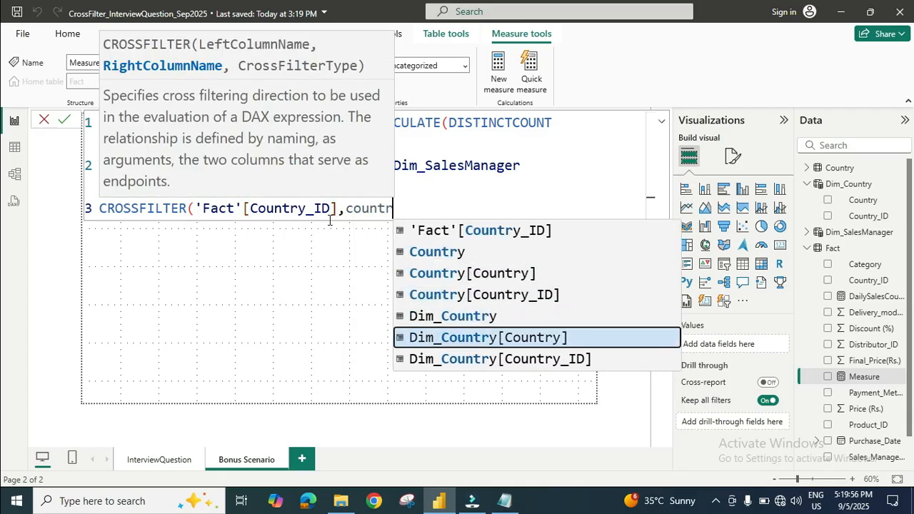
pyautogui.press('Tab')
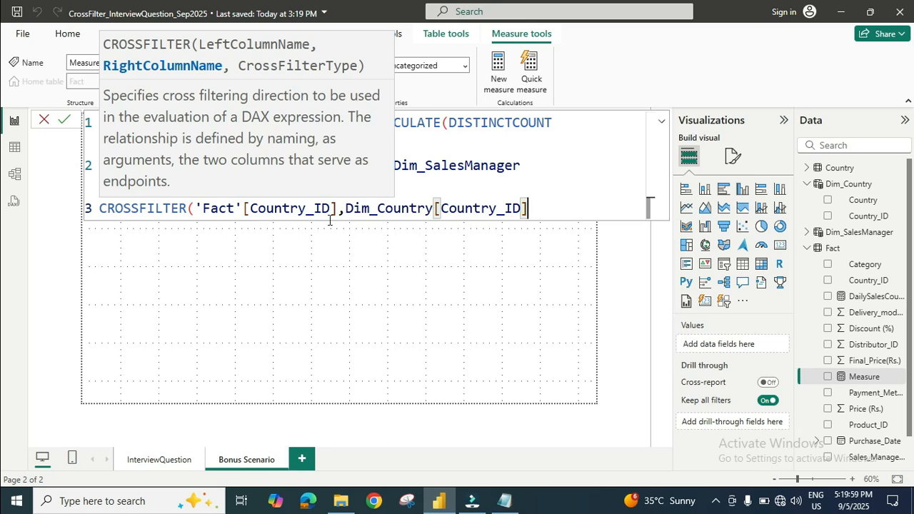
# - Set the country CROSSFILTER type to Both, close the formula's parentheses and commit the measure
pyautogui.write(',')
pyautogui.press('Tab')
pyautogui.write(')')
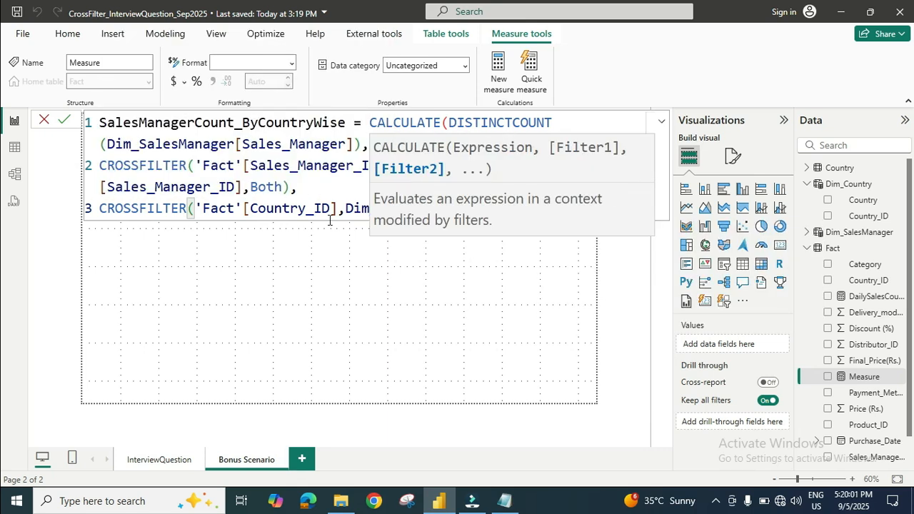
pyautogui.write(')')
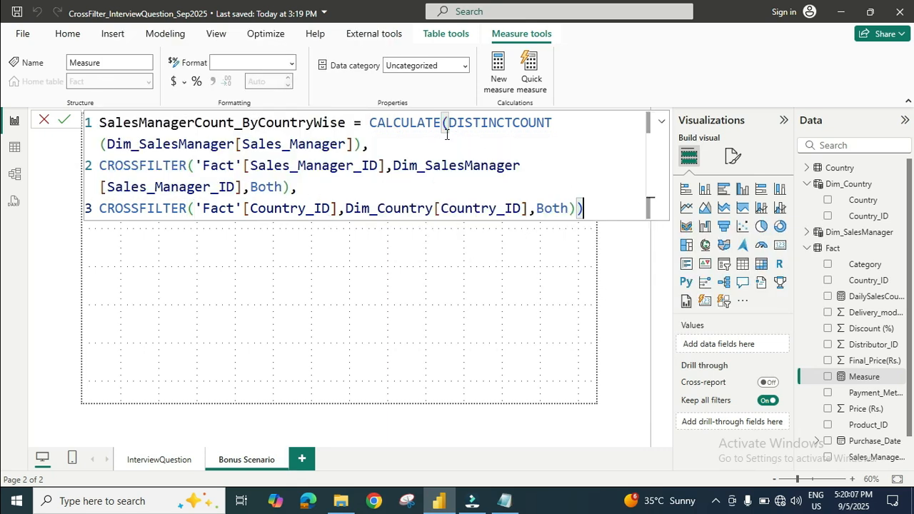
pyautogui.click(69, 120)
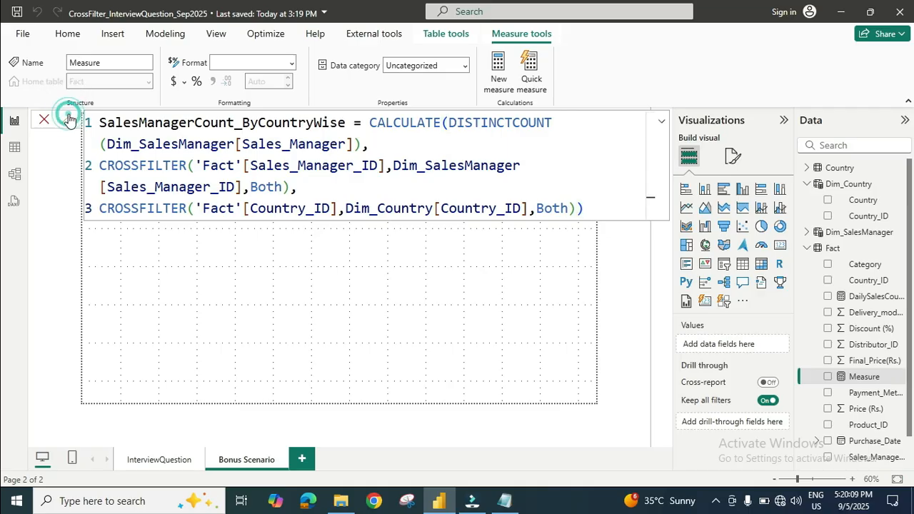
# - Copy the table visual from the InterviewQuestion page to the Bonus Scenario page
pyautogui.click(169, 460)
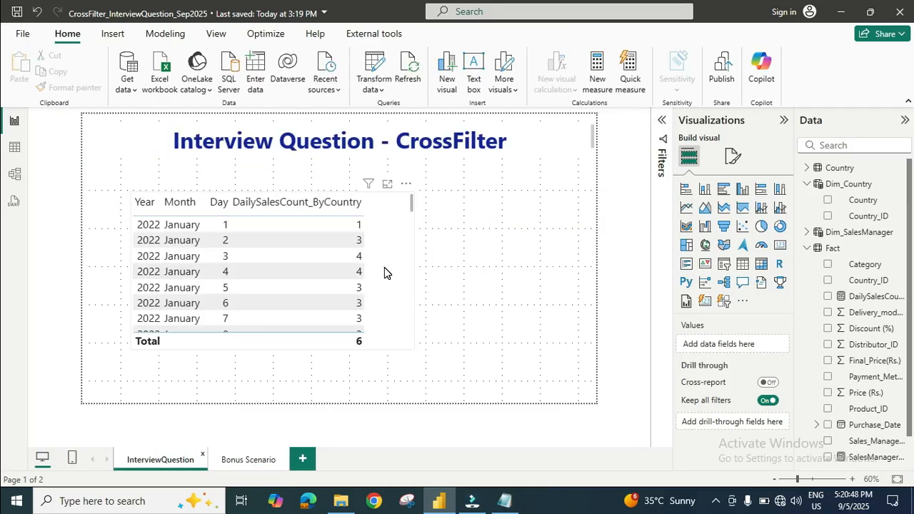
pyautogui.click(384, 271)
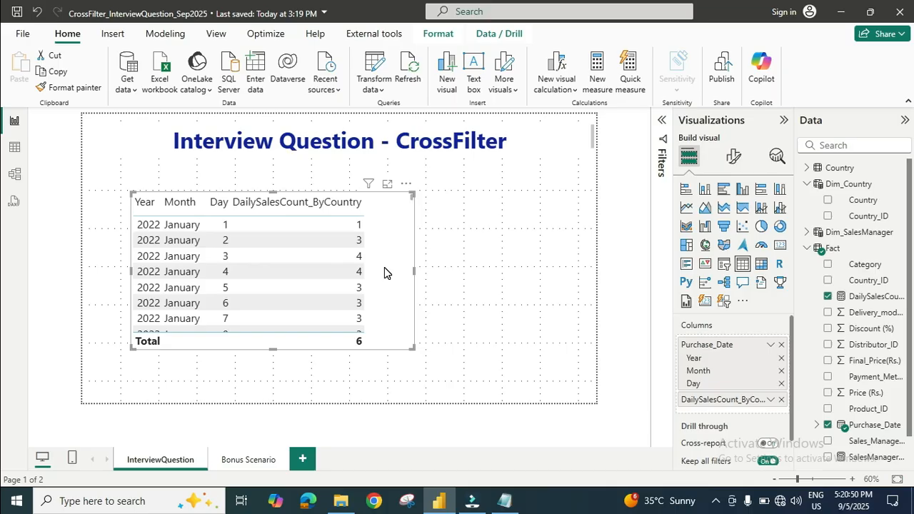
pyautogui.click(246, 462)
pyautogui.hotkey('ctrl', 'v')
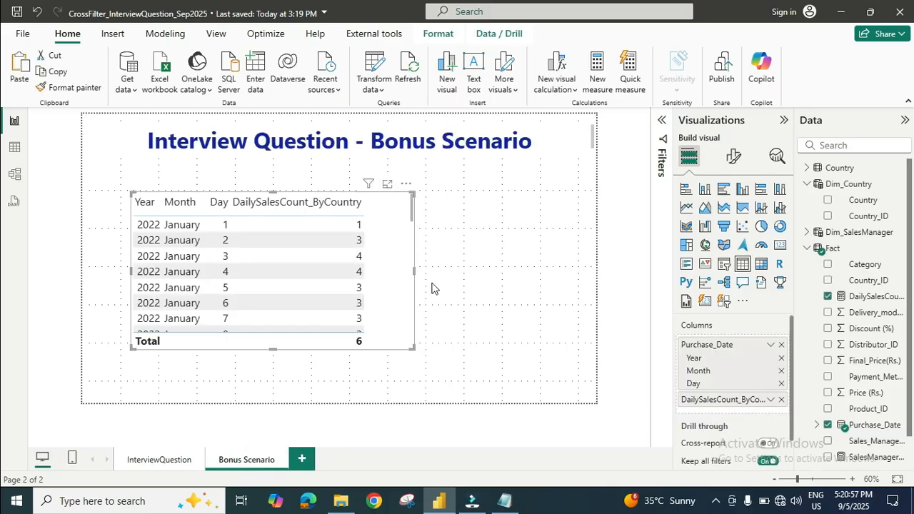
# - Replace the pasted table's fields with Country from Dim_Country and the SalesManagerCount_ByCountryWise measure
pyautogui.click(781, 345)
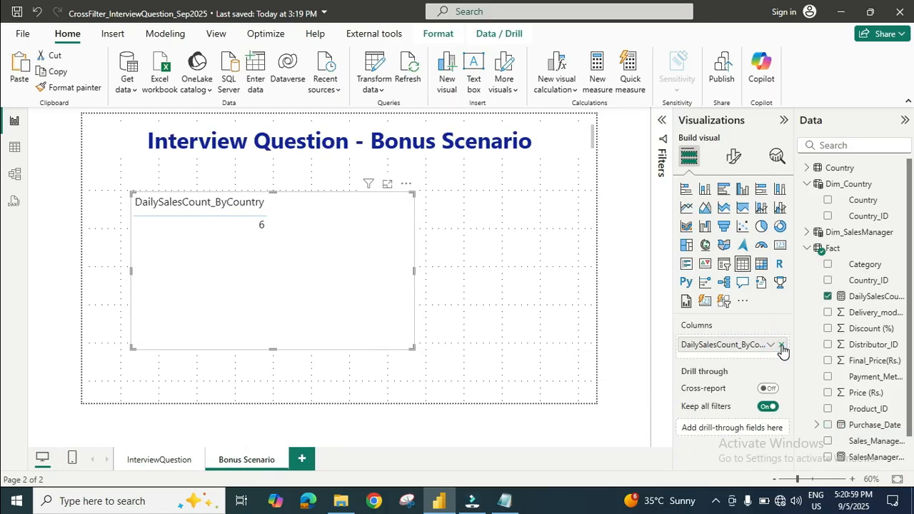
pyautogui.click(781, 344)
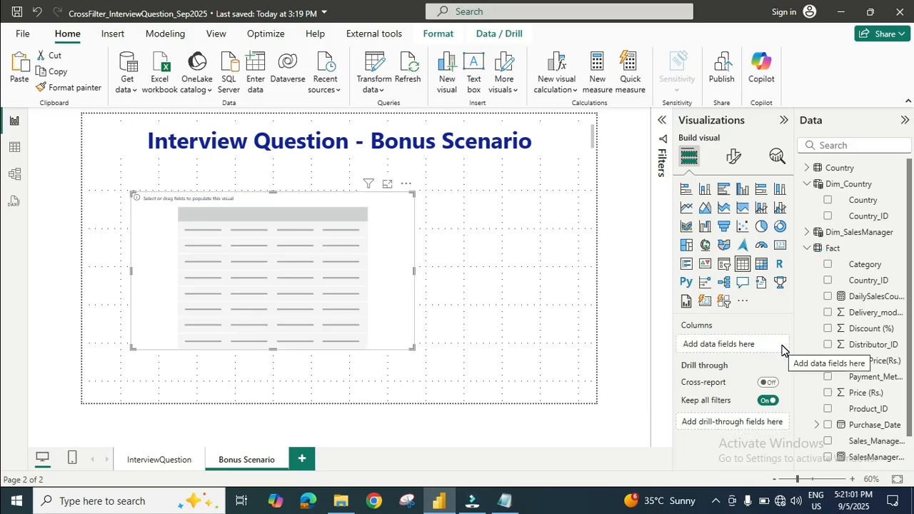
pyautogui.click(829, 202)
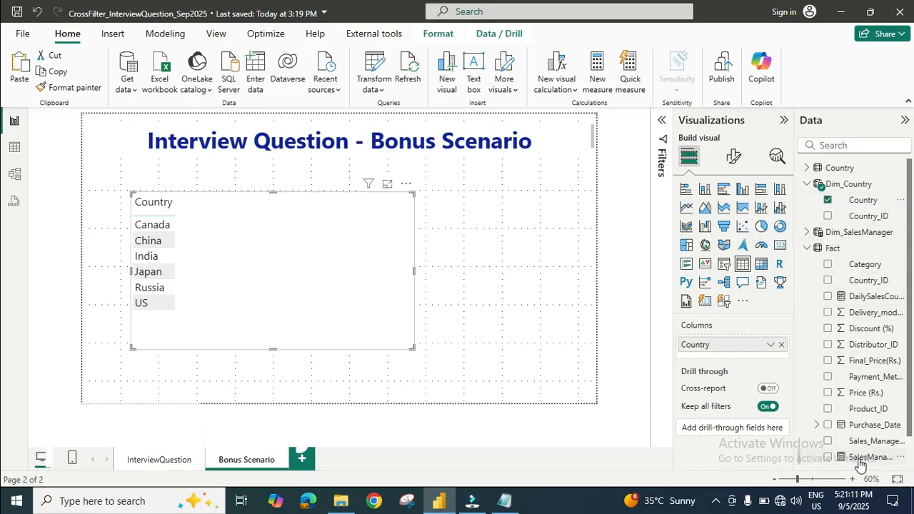
pyautogui.moveTo(866, 456); pyautogui.dragTo(759, 360)
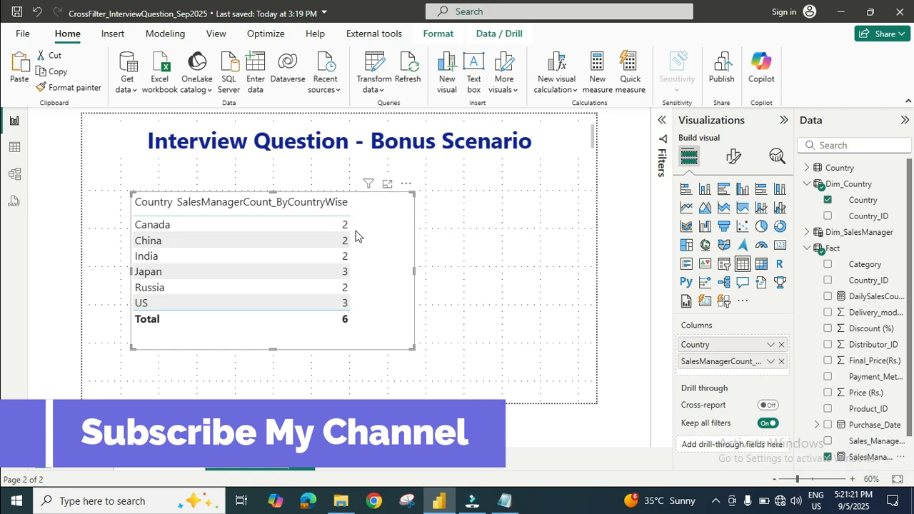